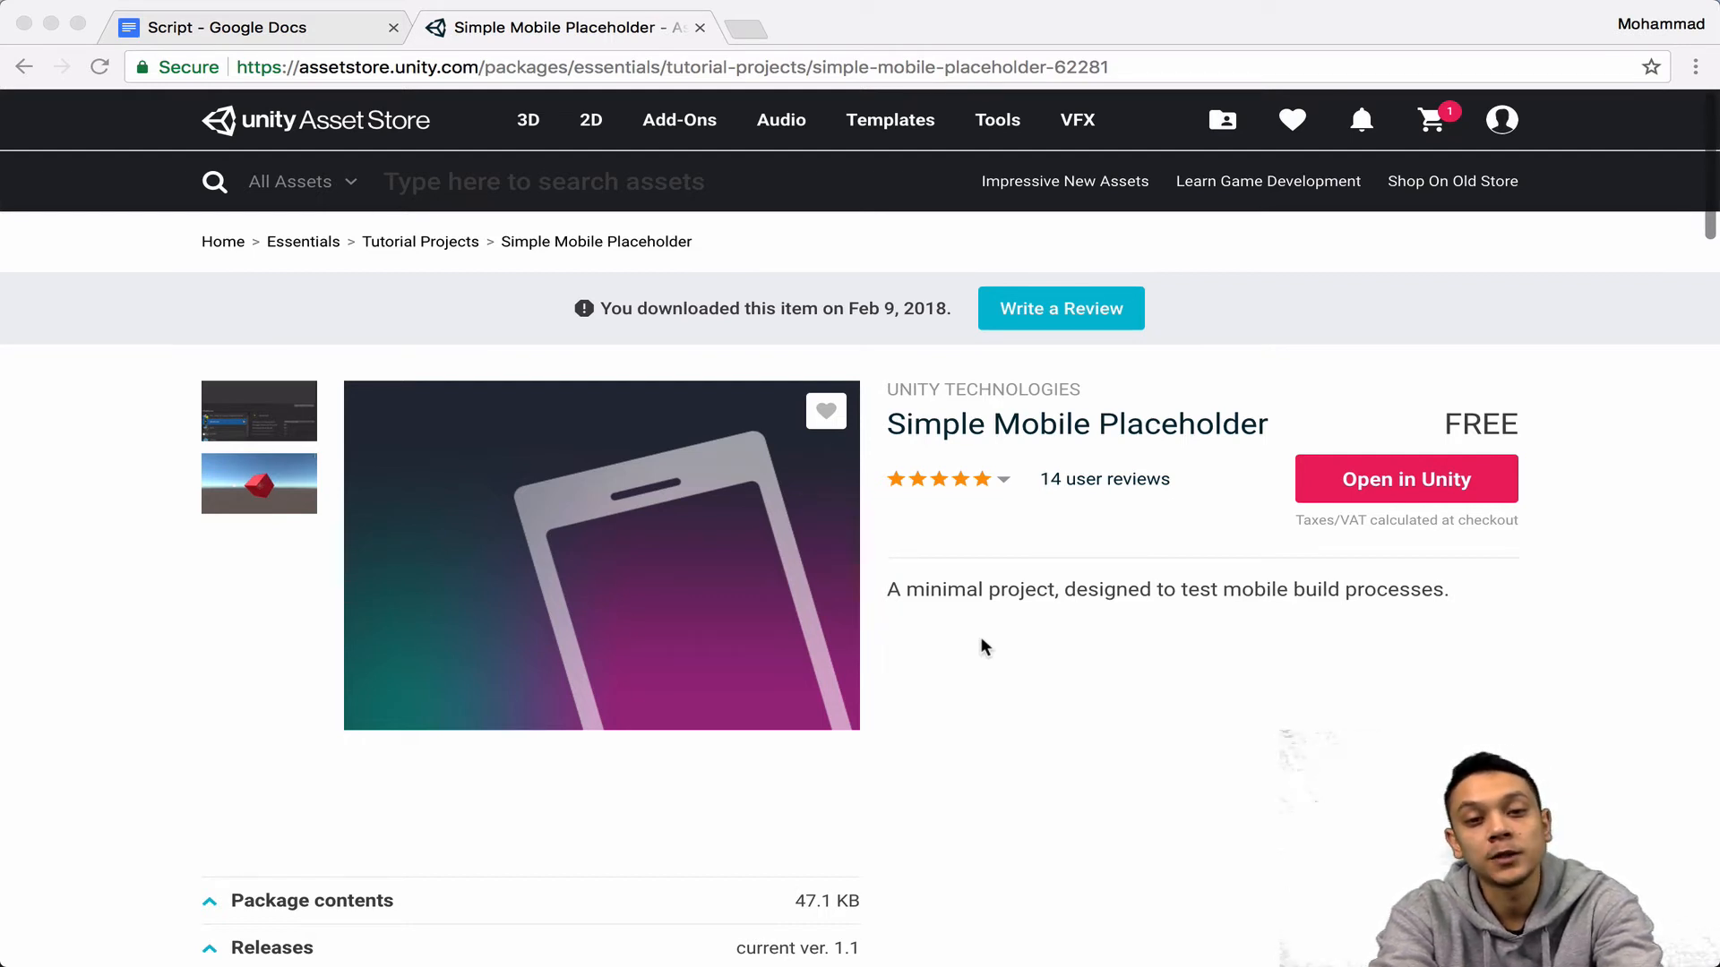
Switch to Unity and start a new project named Mobile_iOS.
click(982, 638)
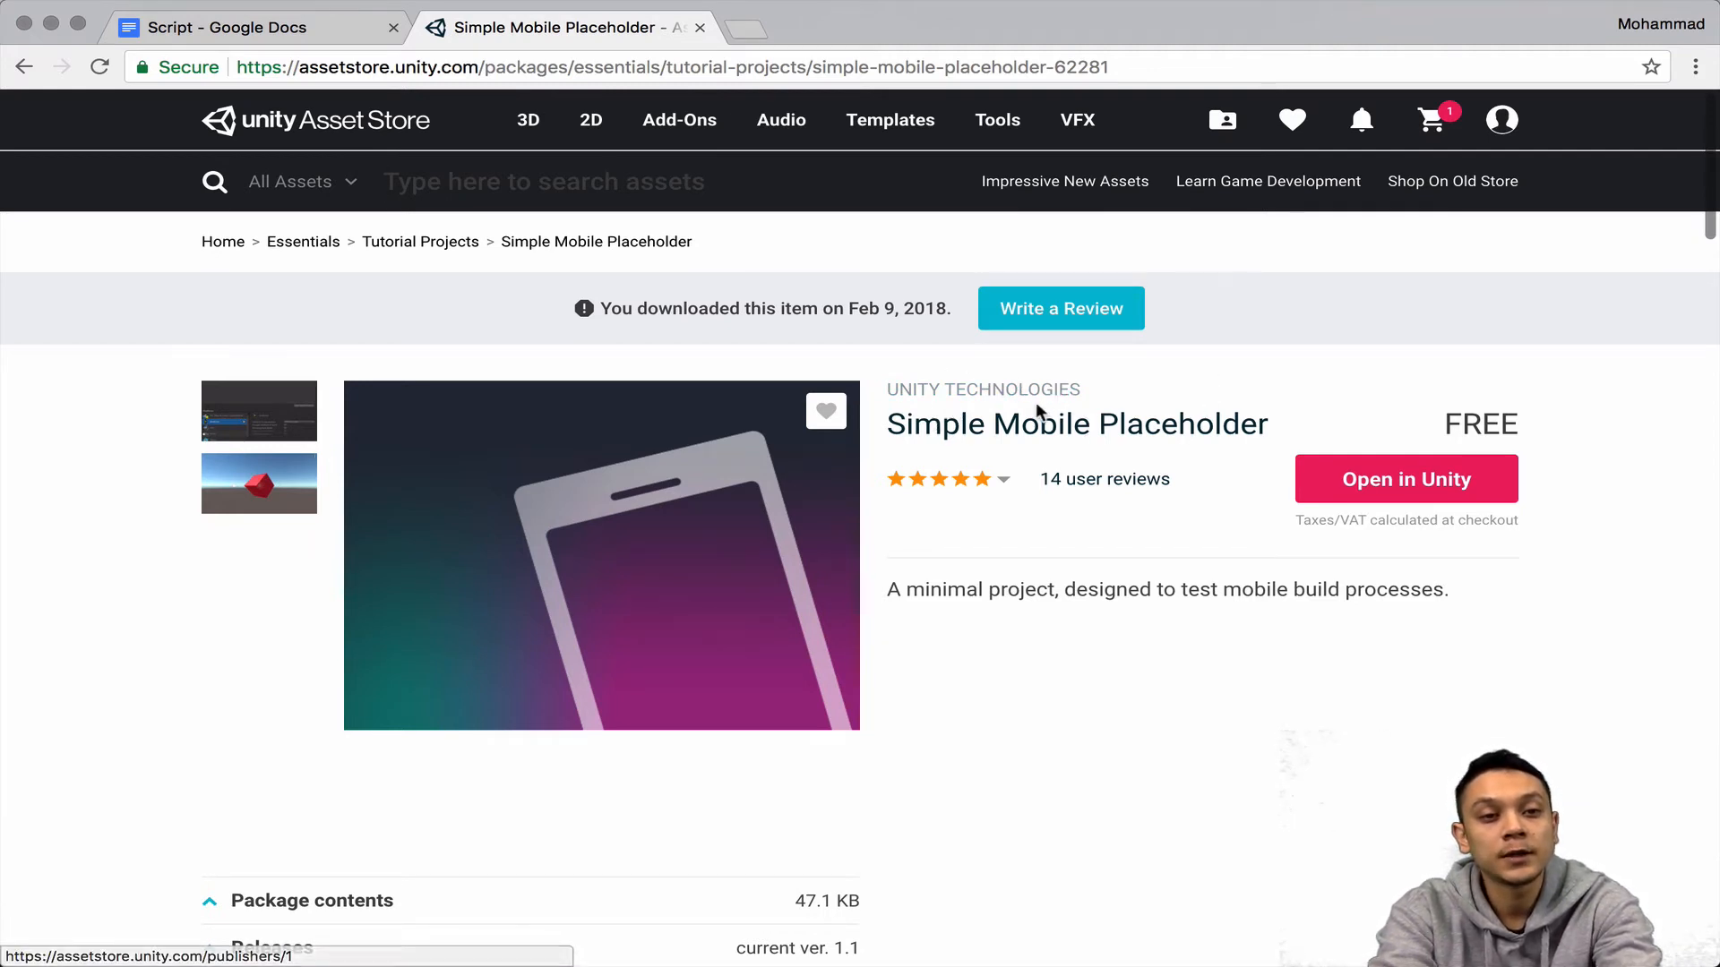
mouse_move(521, 96)
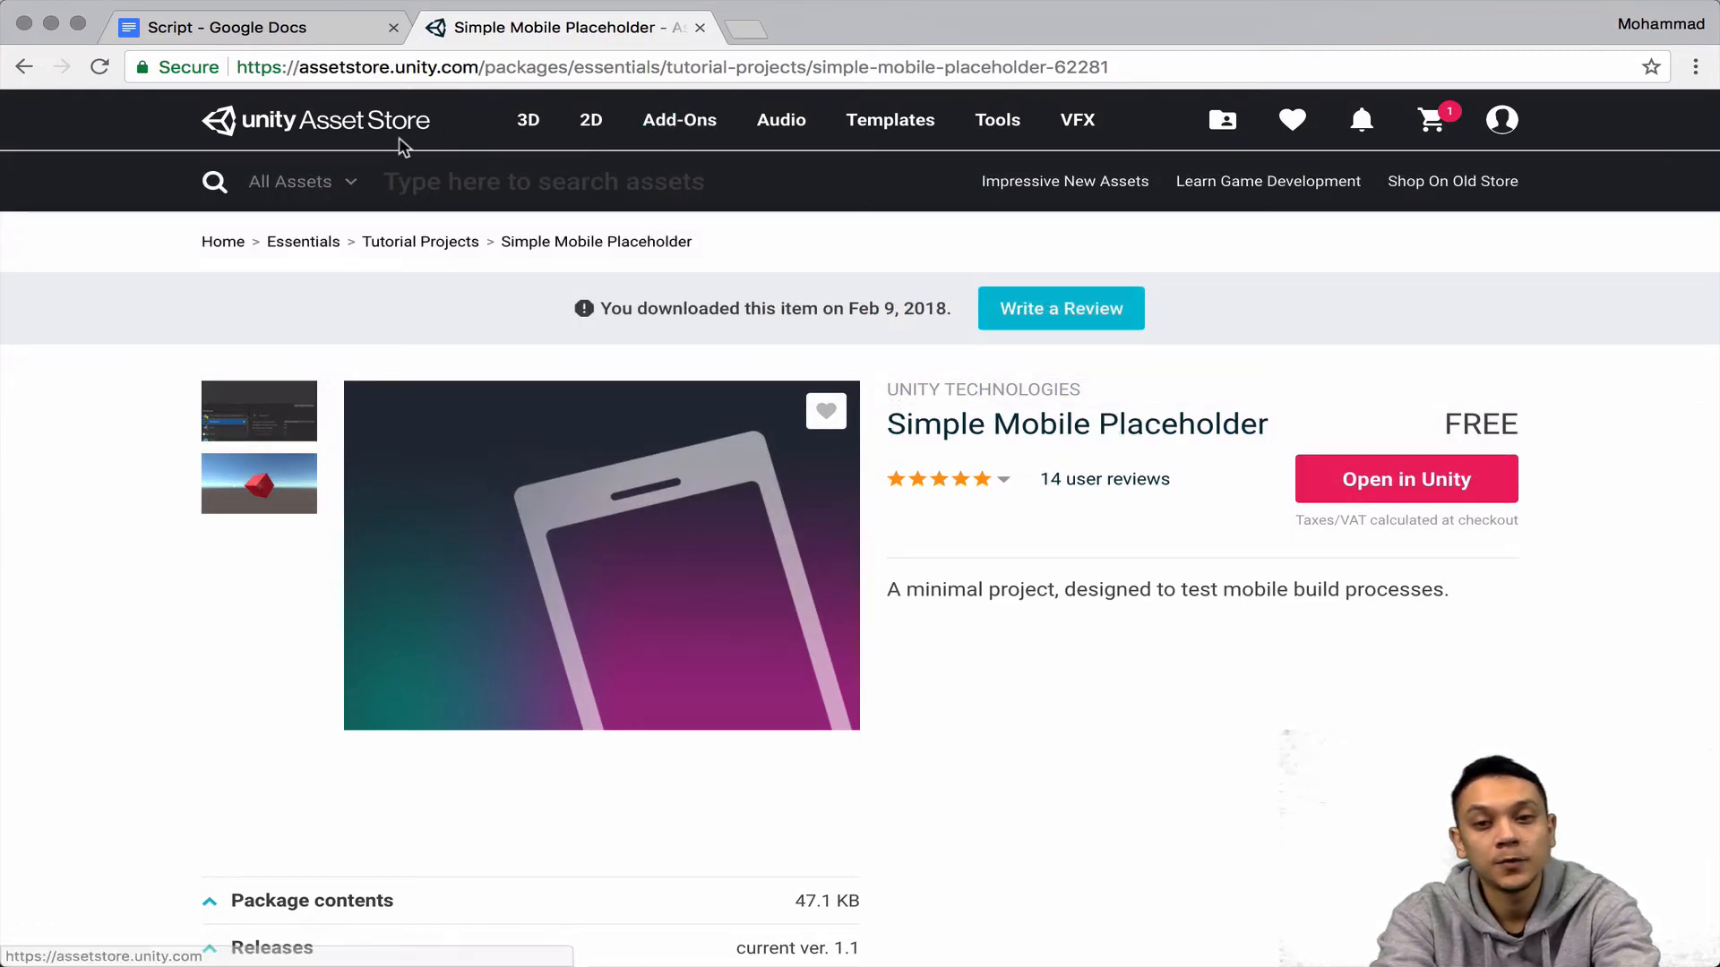
click(48, 551)
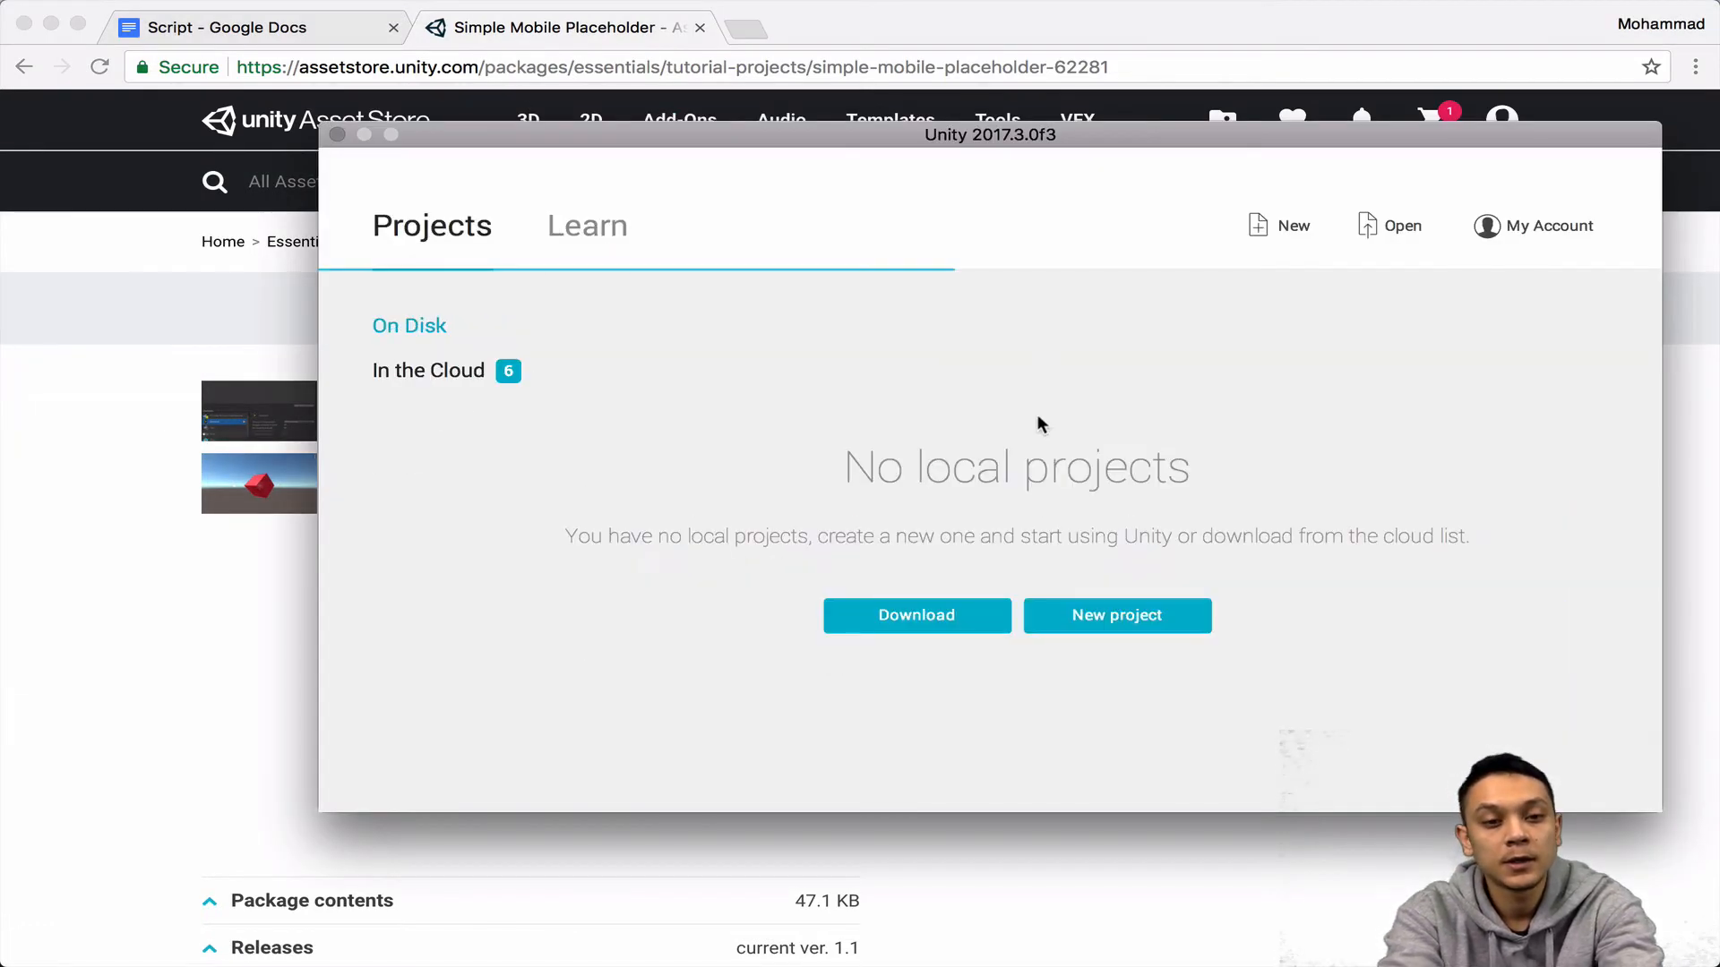
click(1100, 616)
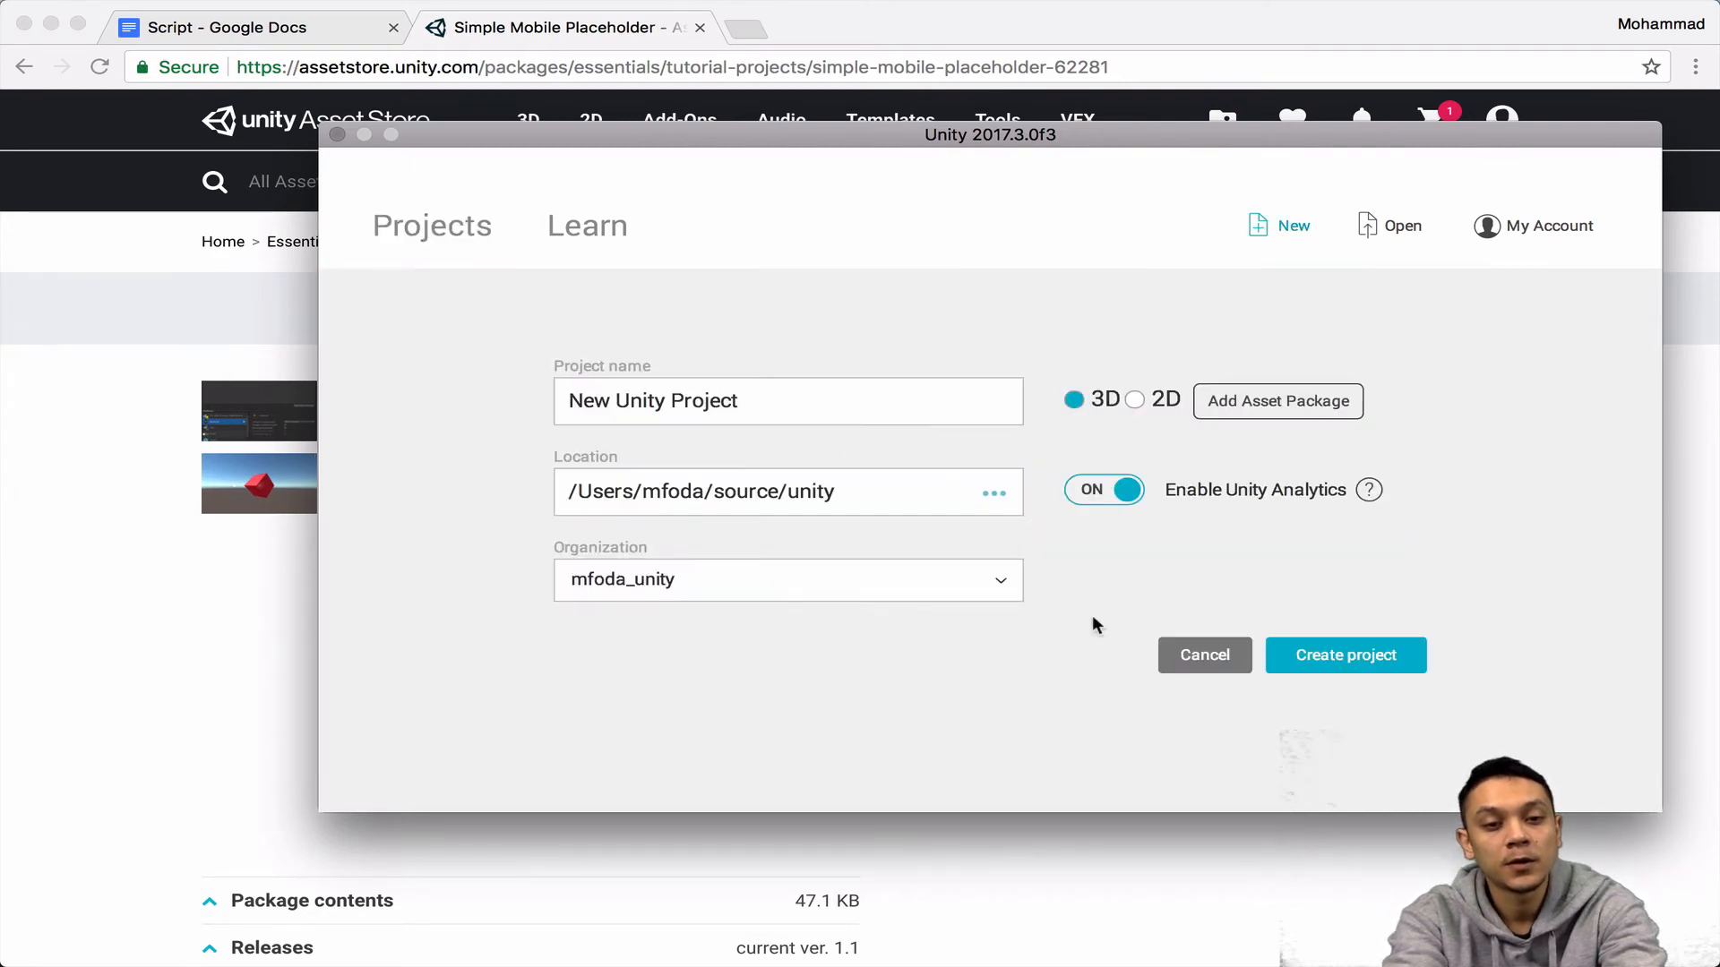
click(907, 407)
triple_click(907, 407)
text(o)
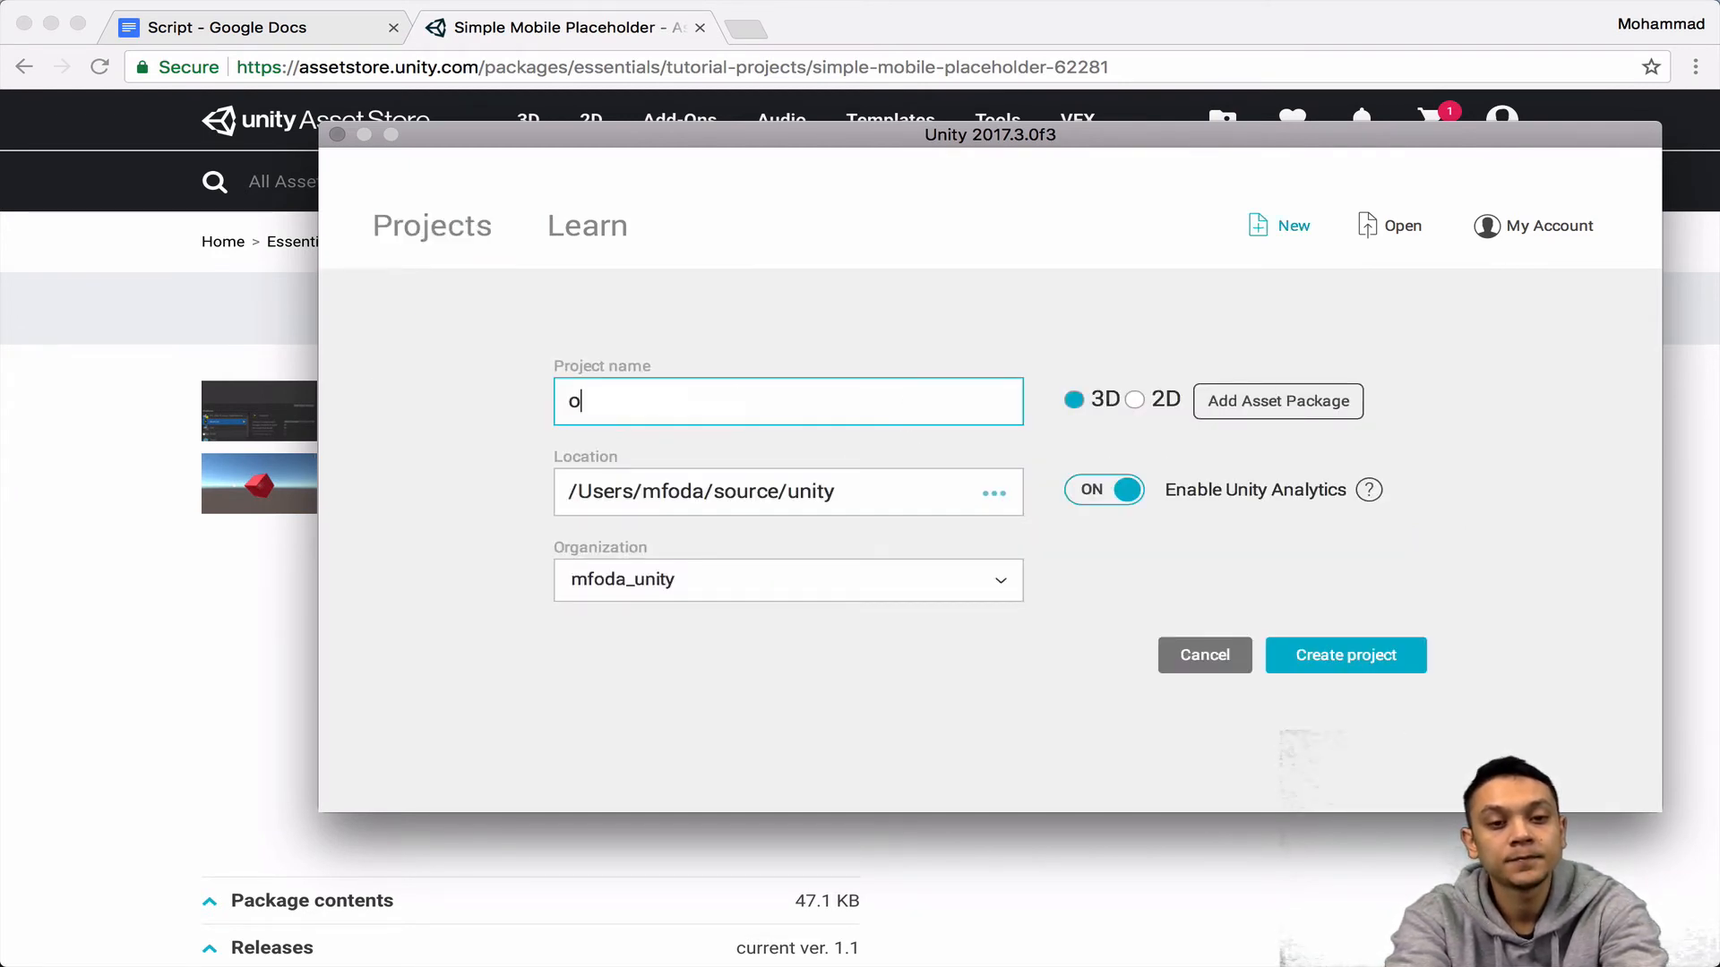
key(BackSpace)
text(Mobile)
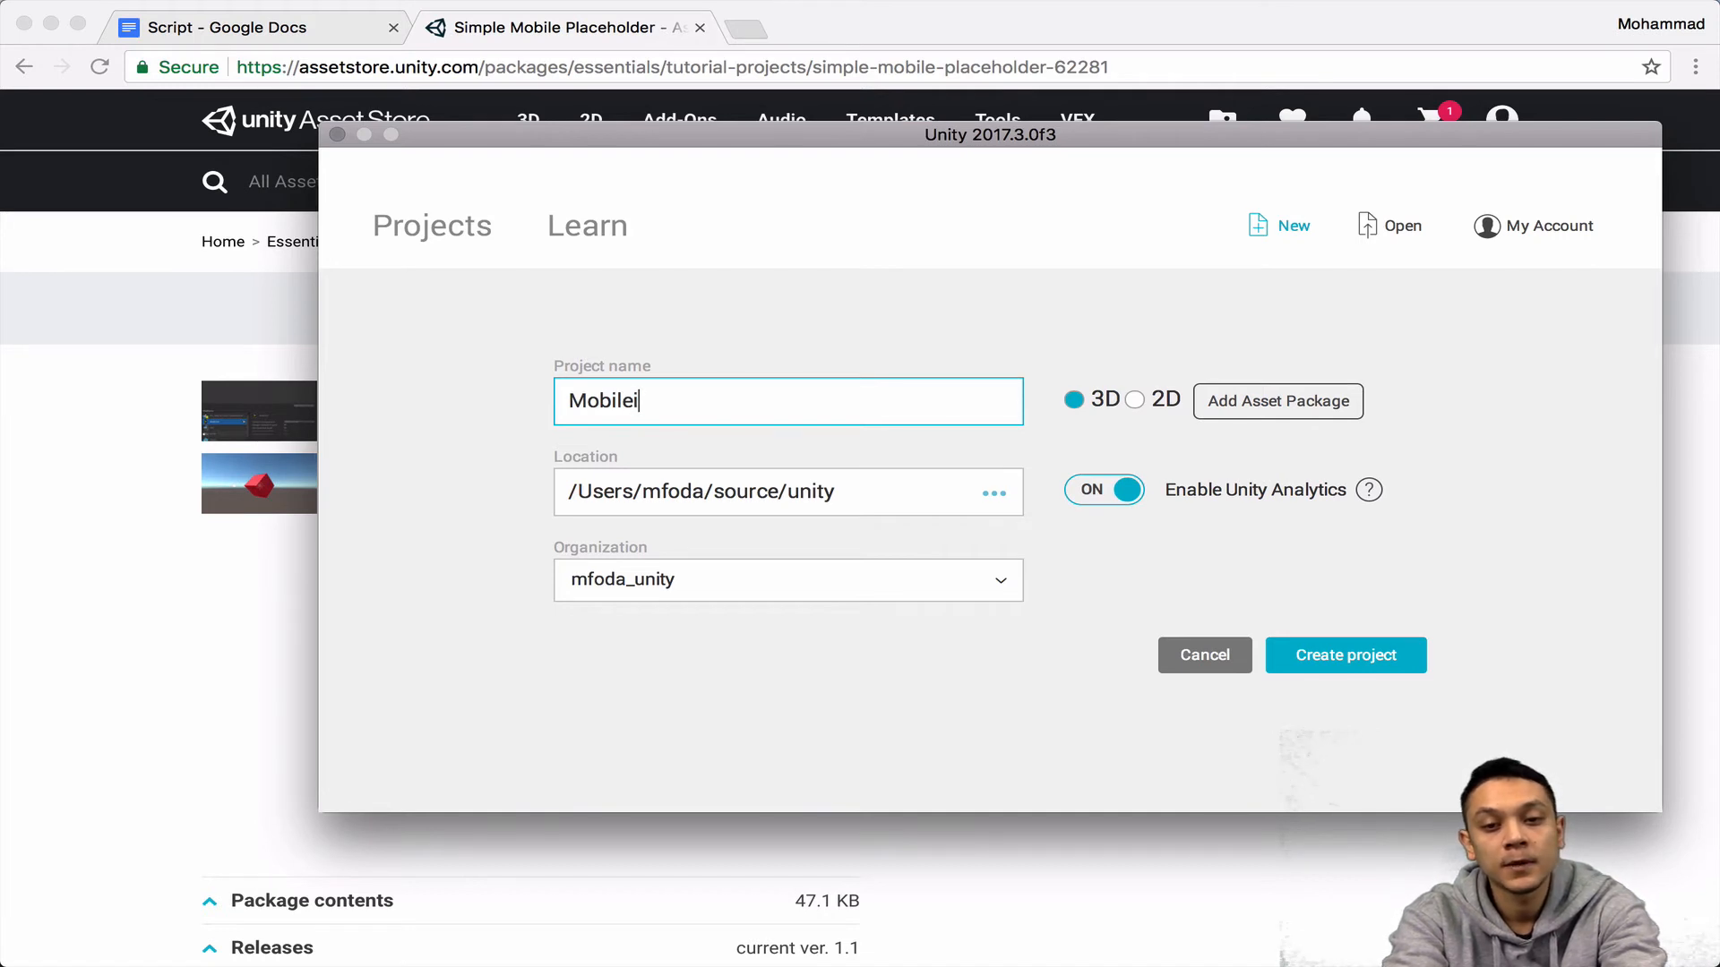
text(_iOS)
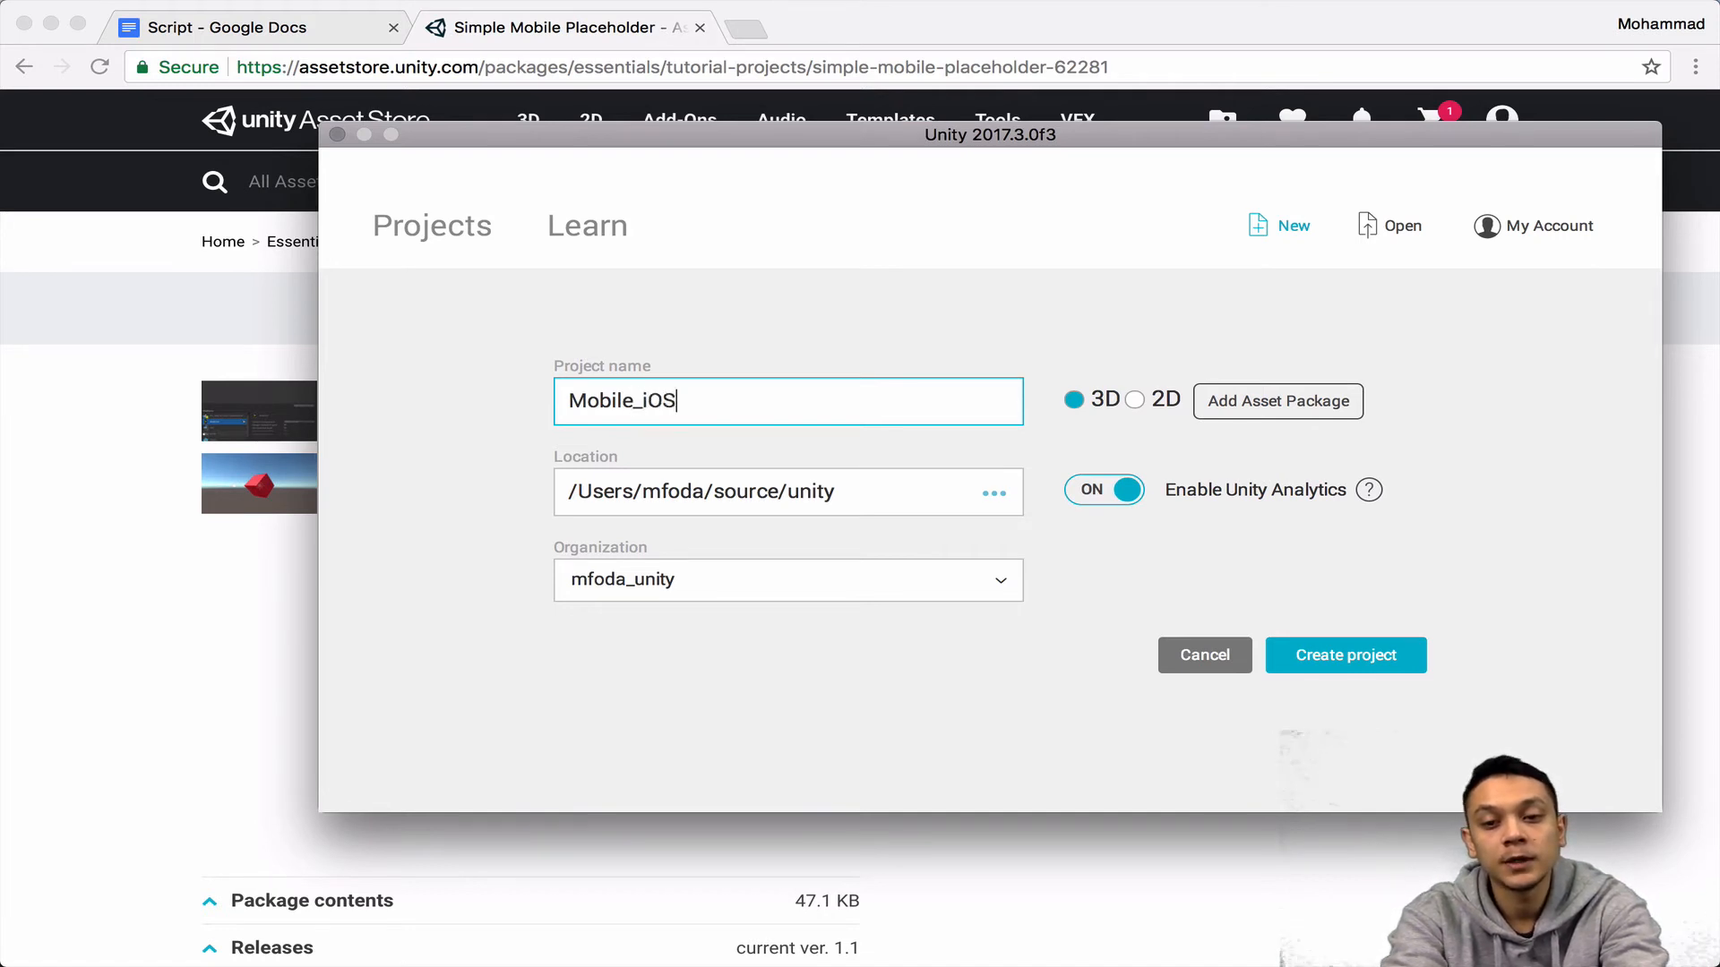
Turn off Unity Analytics for the new project and create it.
click(964, 479)
click(1106, 468)
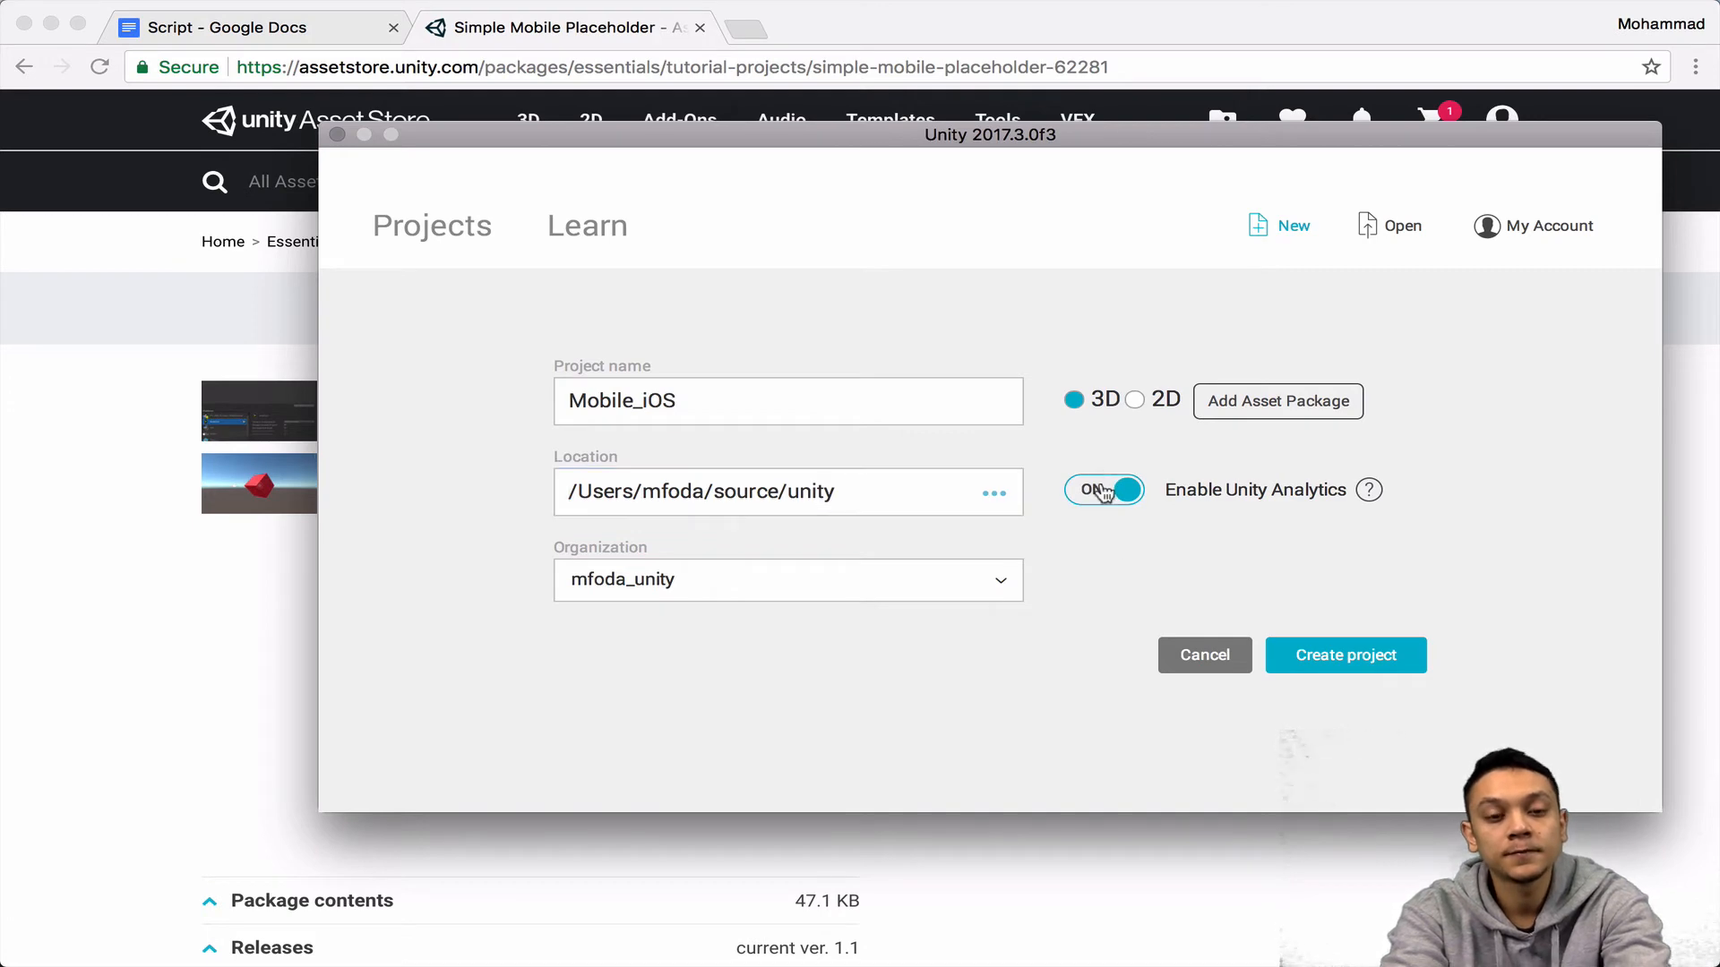
click(1108, 477)
click(1338, 659)
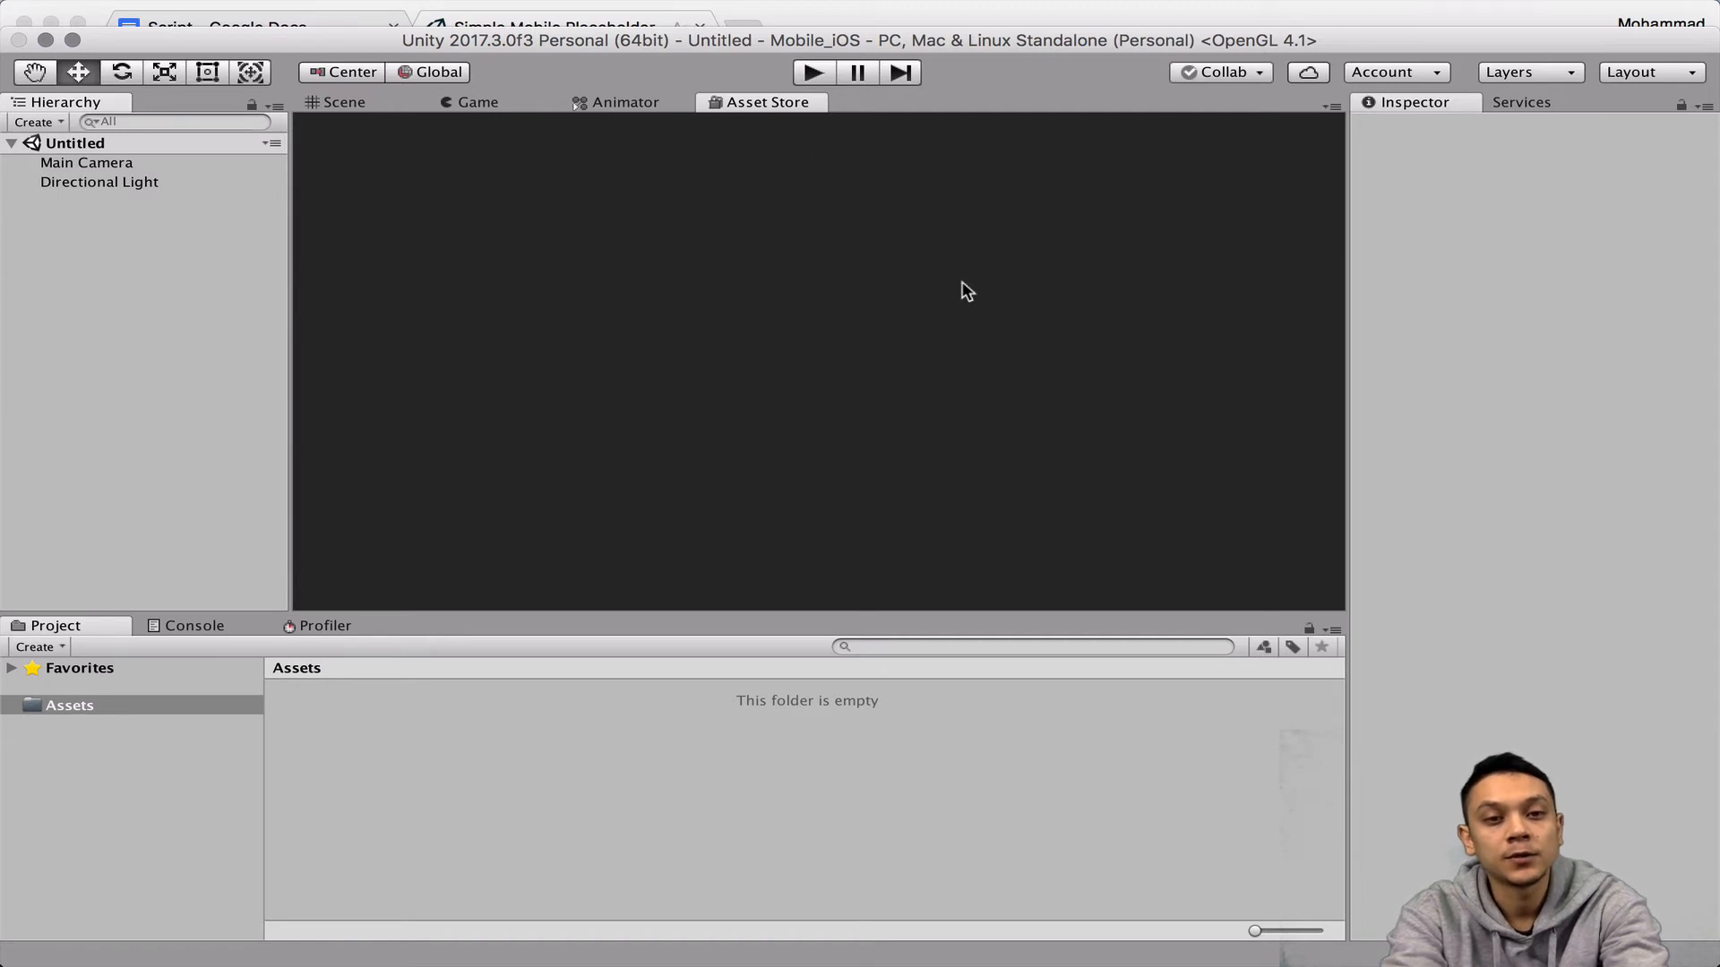
Switch to the browser, open the Simple Mobile Placeholder asset in Unity, and import the complete package into the project.
key(super+Tab)
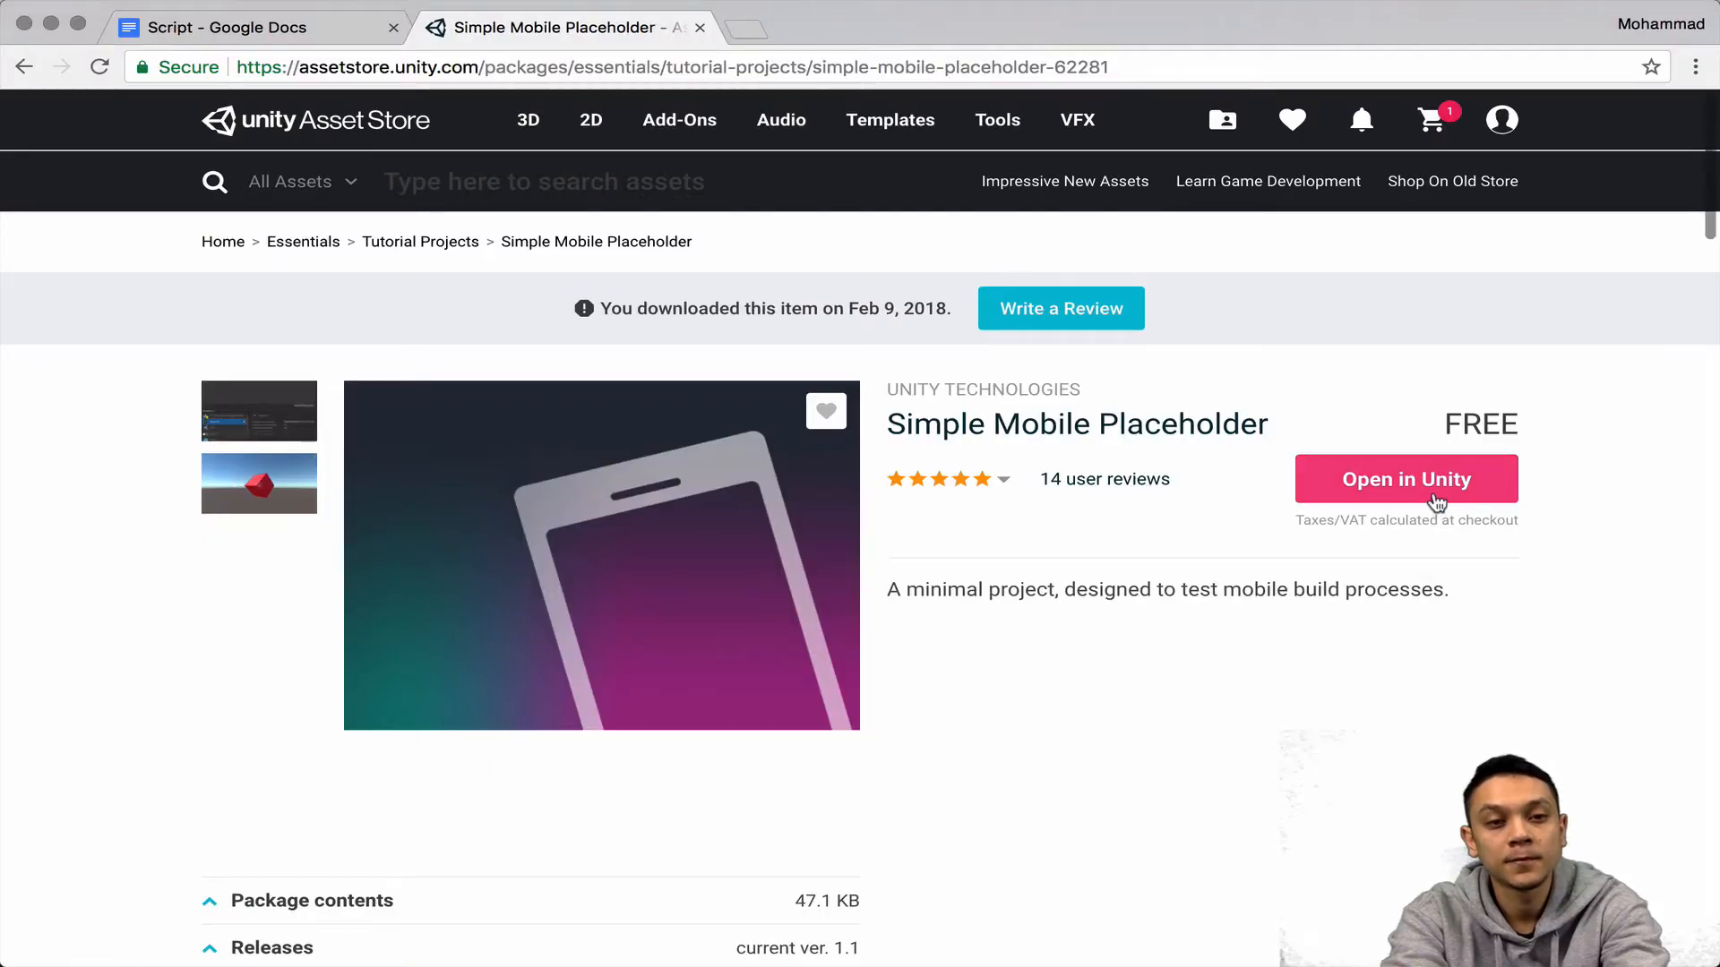
click(1407, 481)
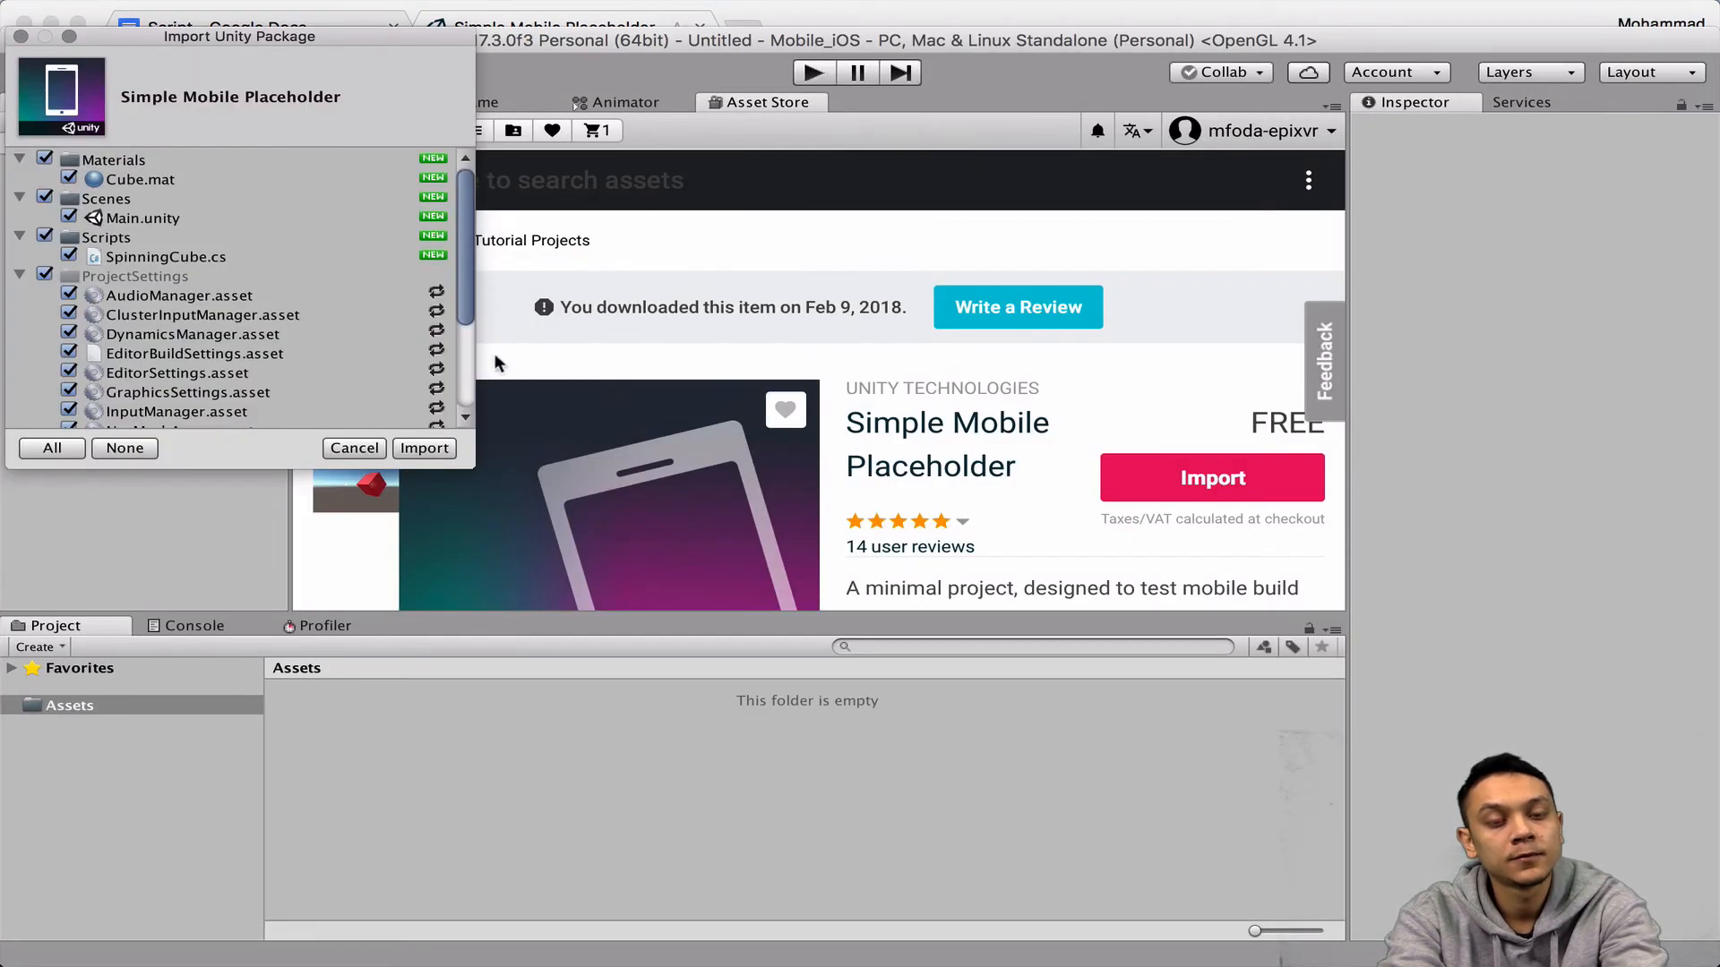
click(424, 449)
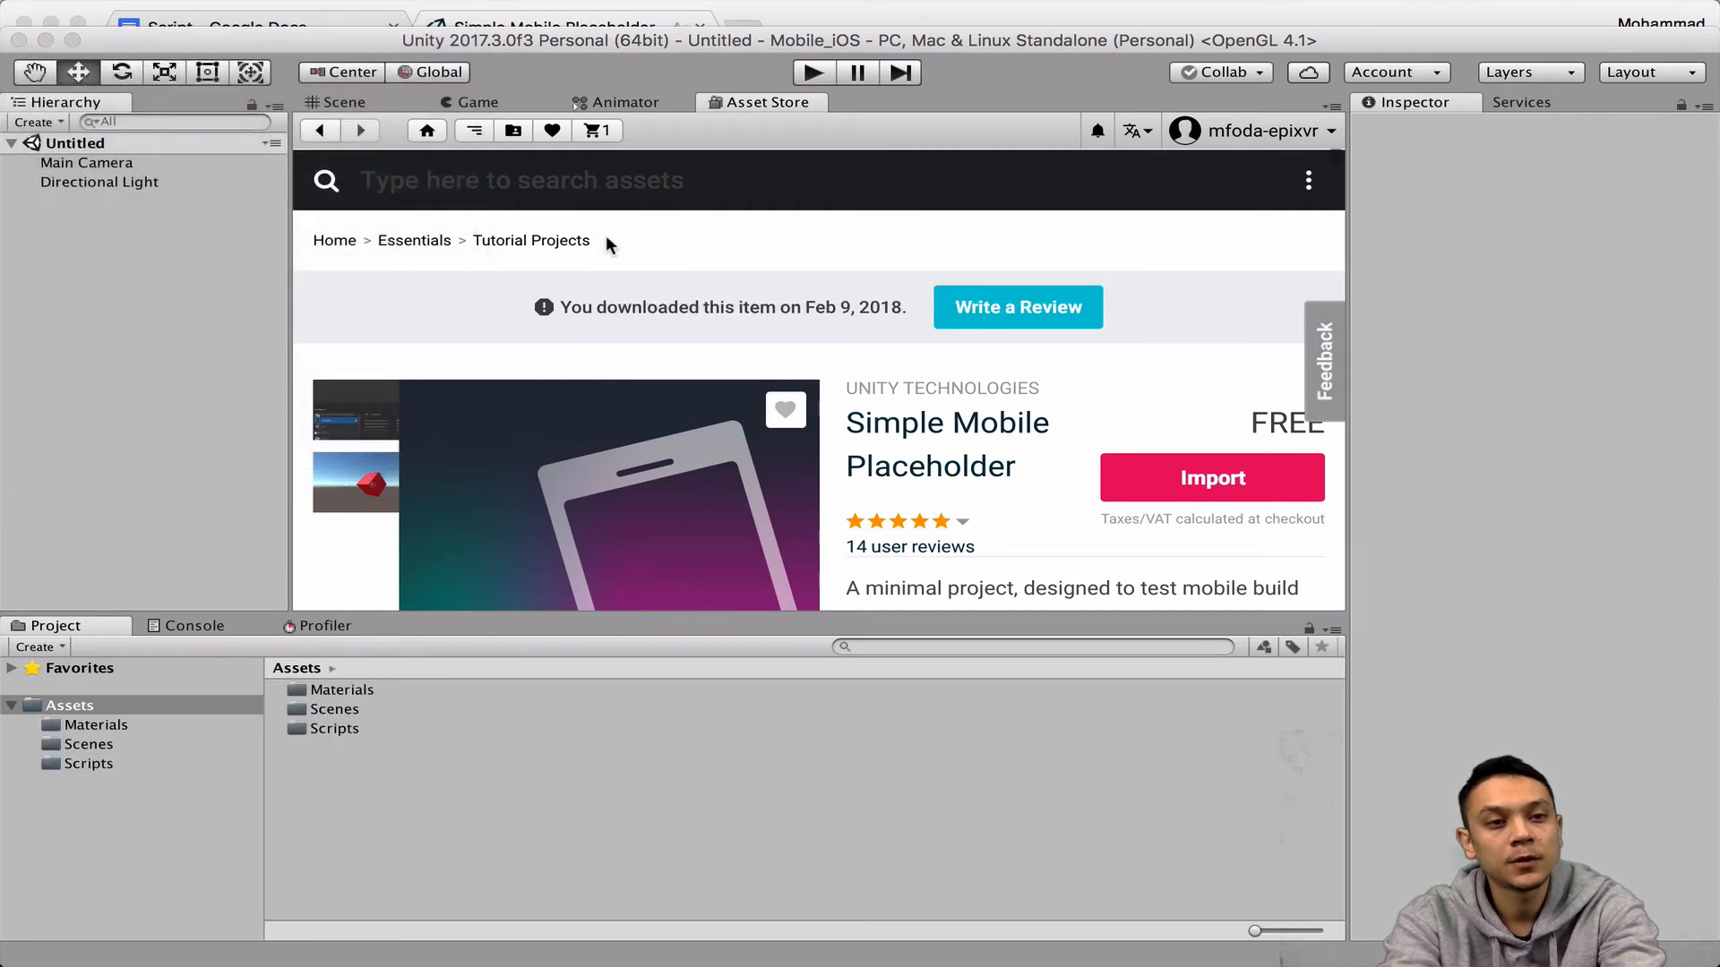
click(336, 101)
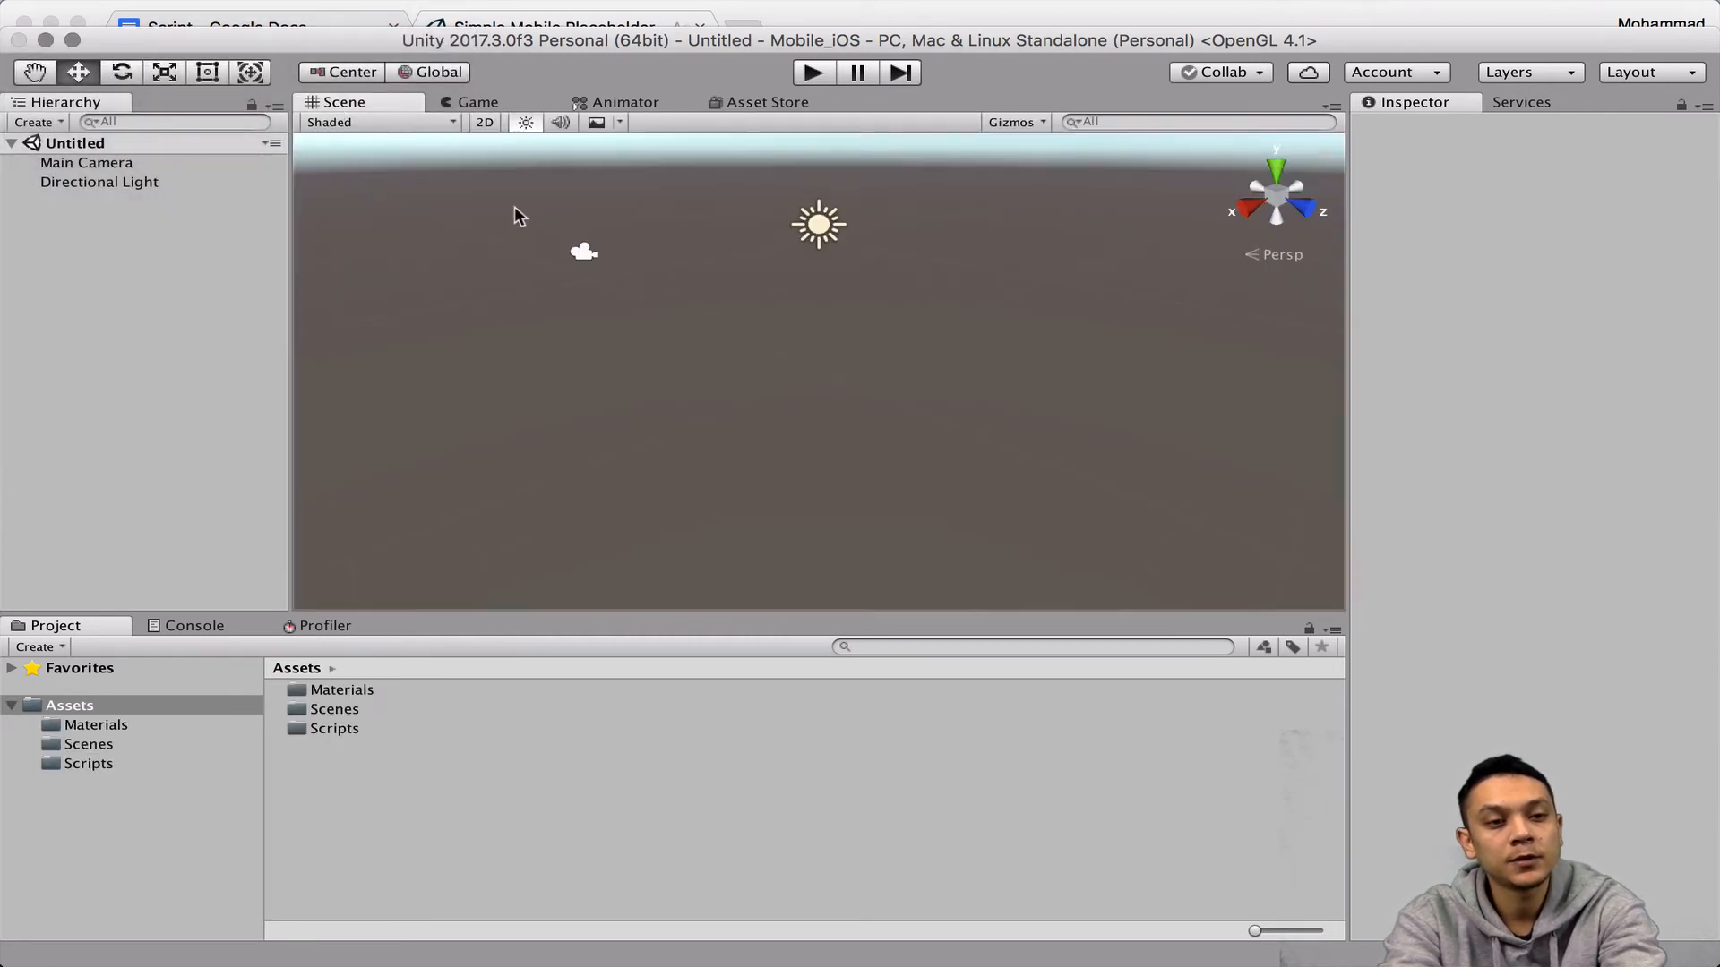
Switch the project's build platform to iOS.
click(99, 12)
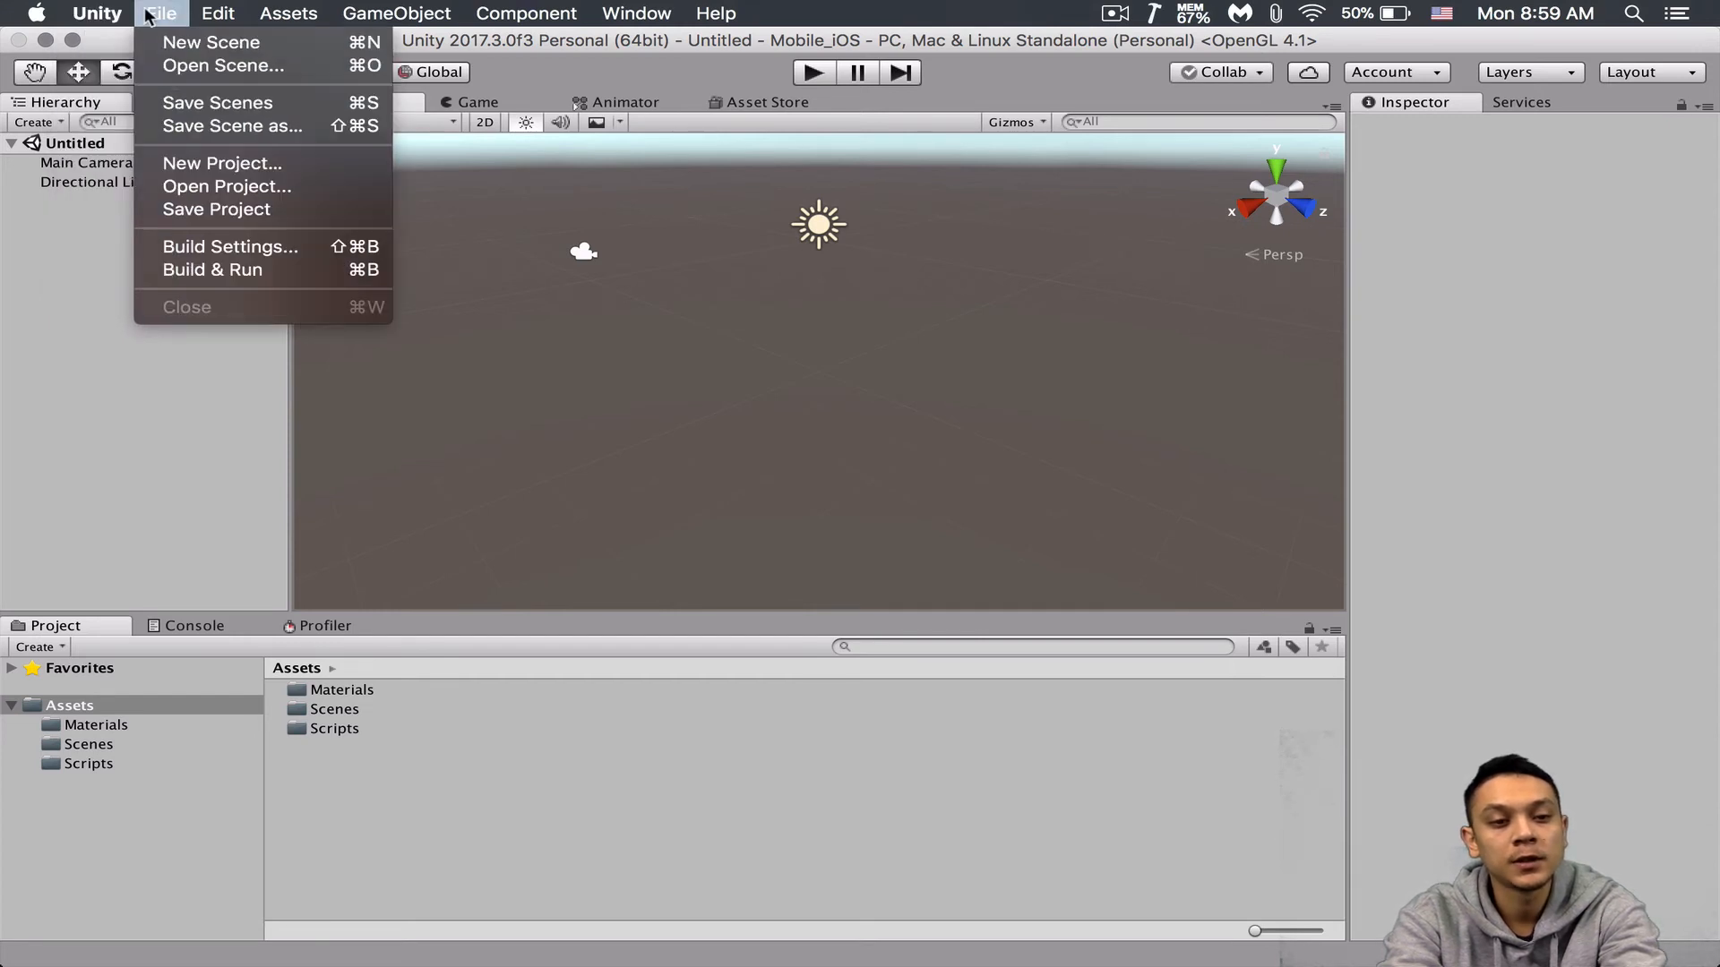
mouse_move(177, 11)
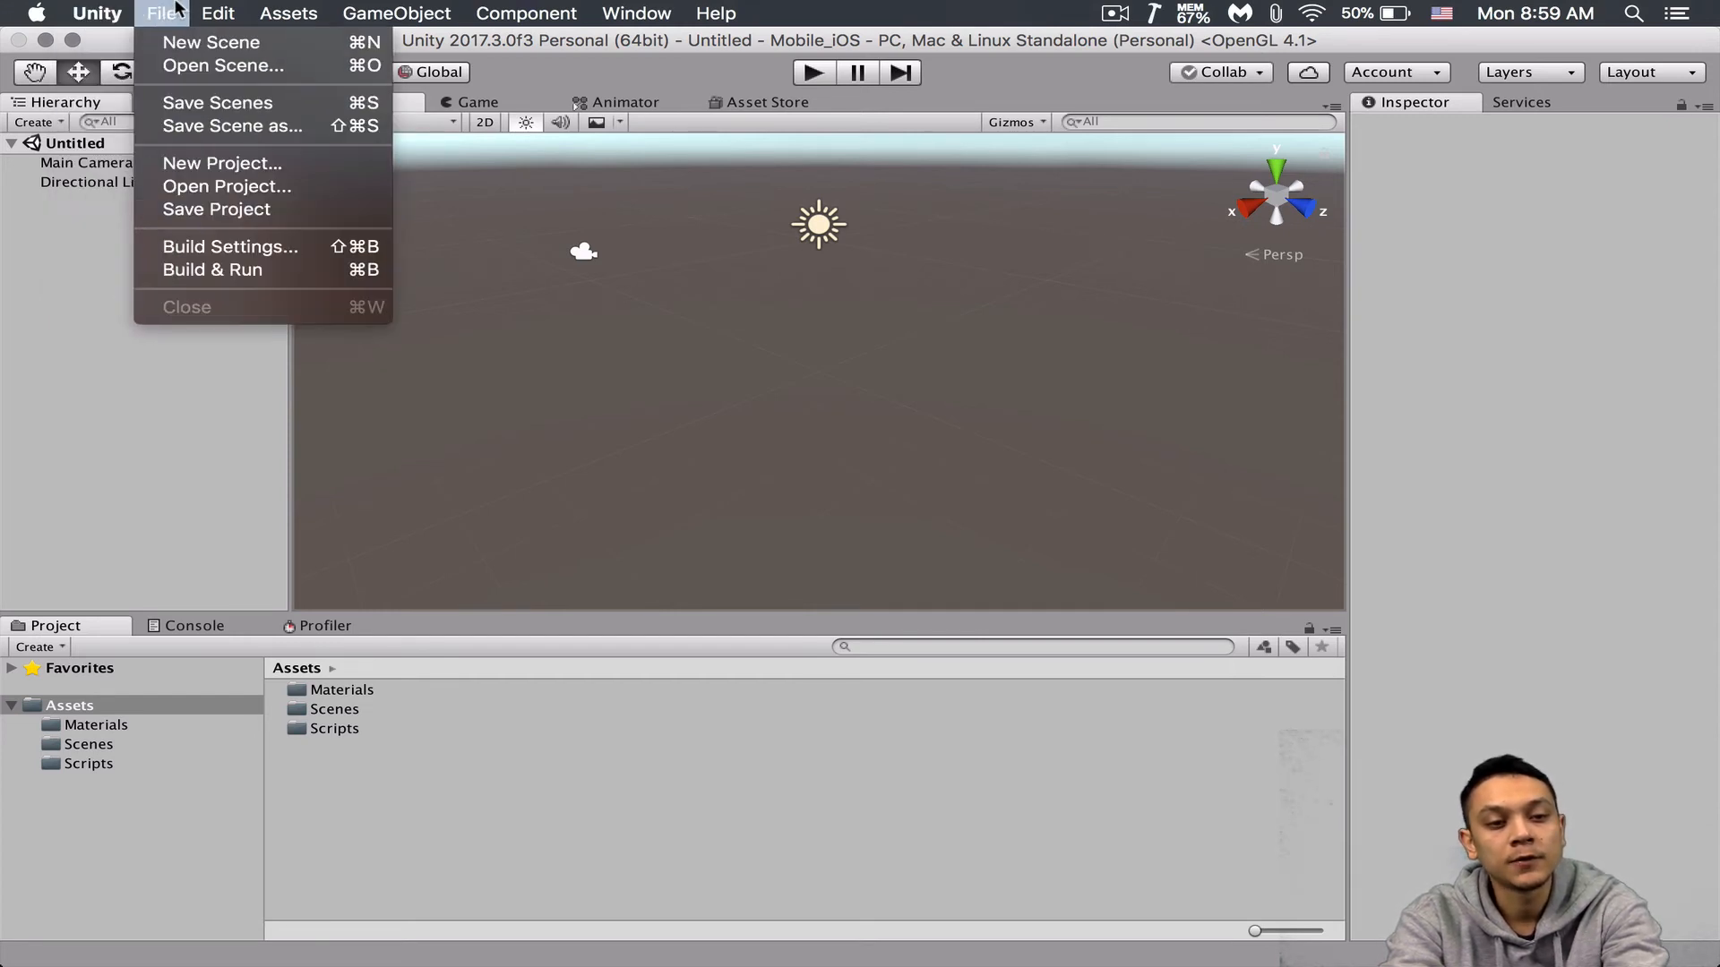
click(235, 246)
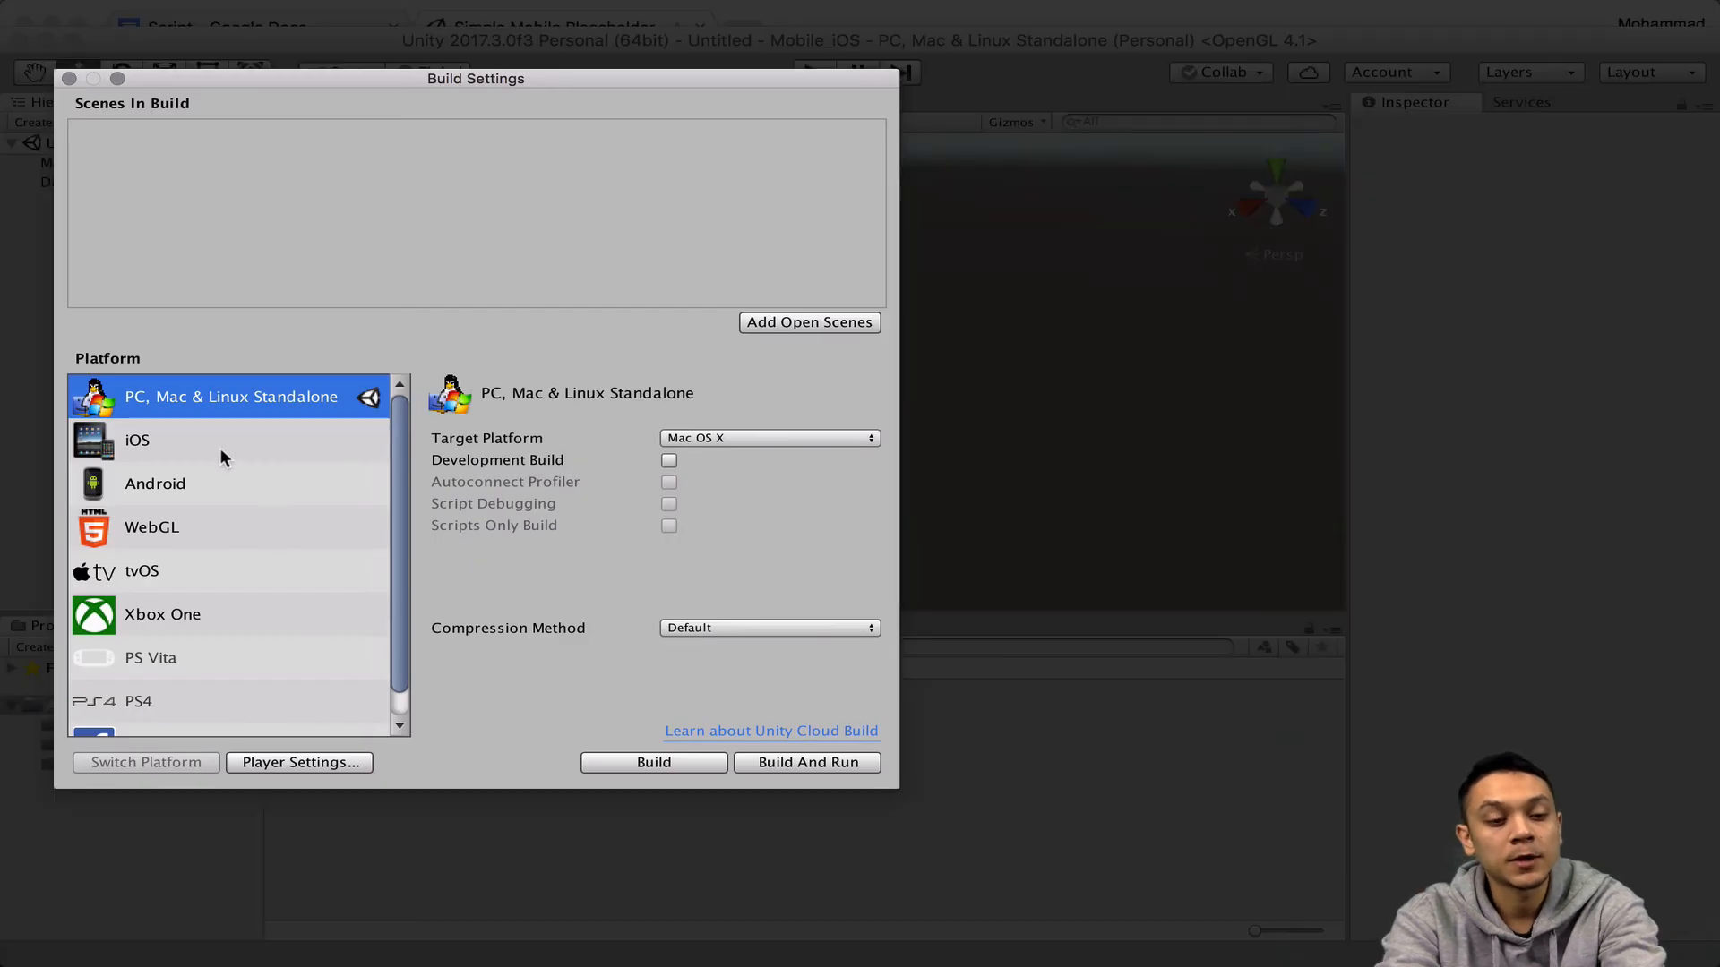
click(221, 445)
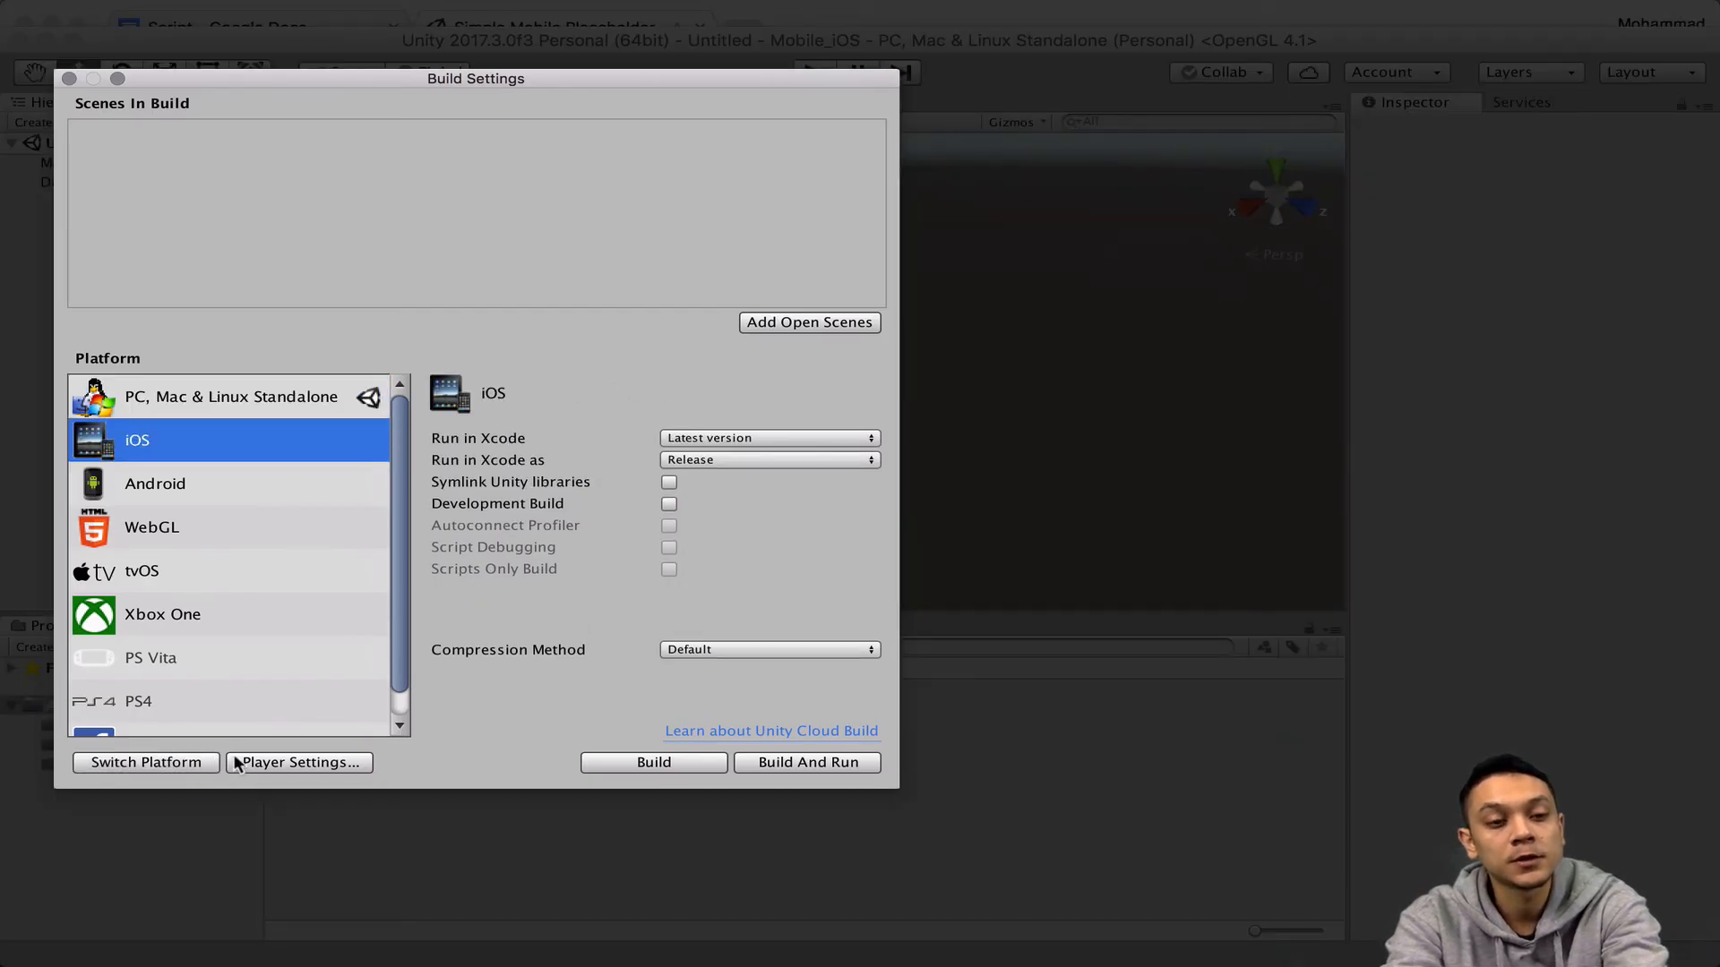
click(146, 762)
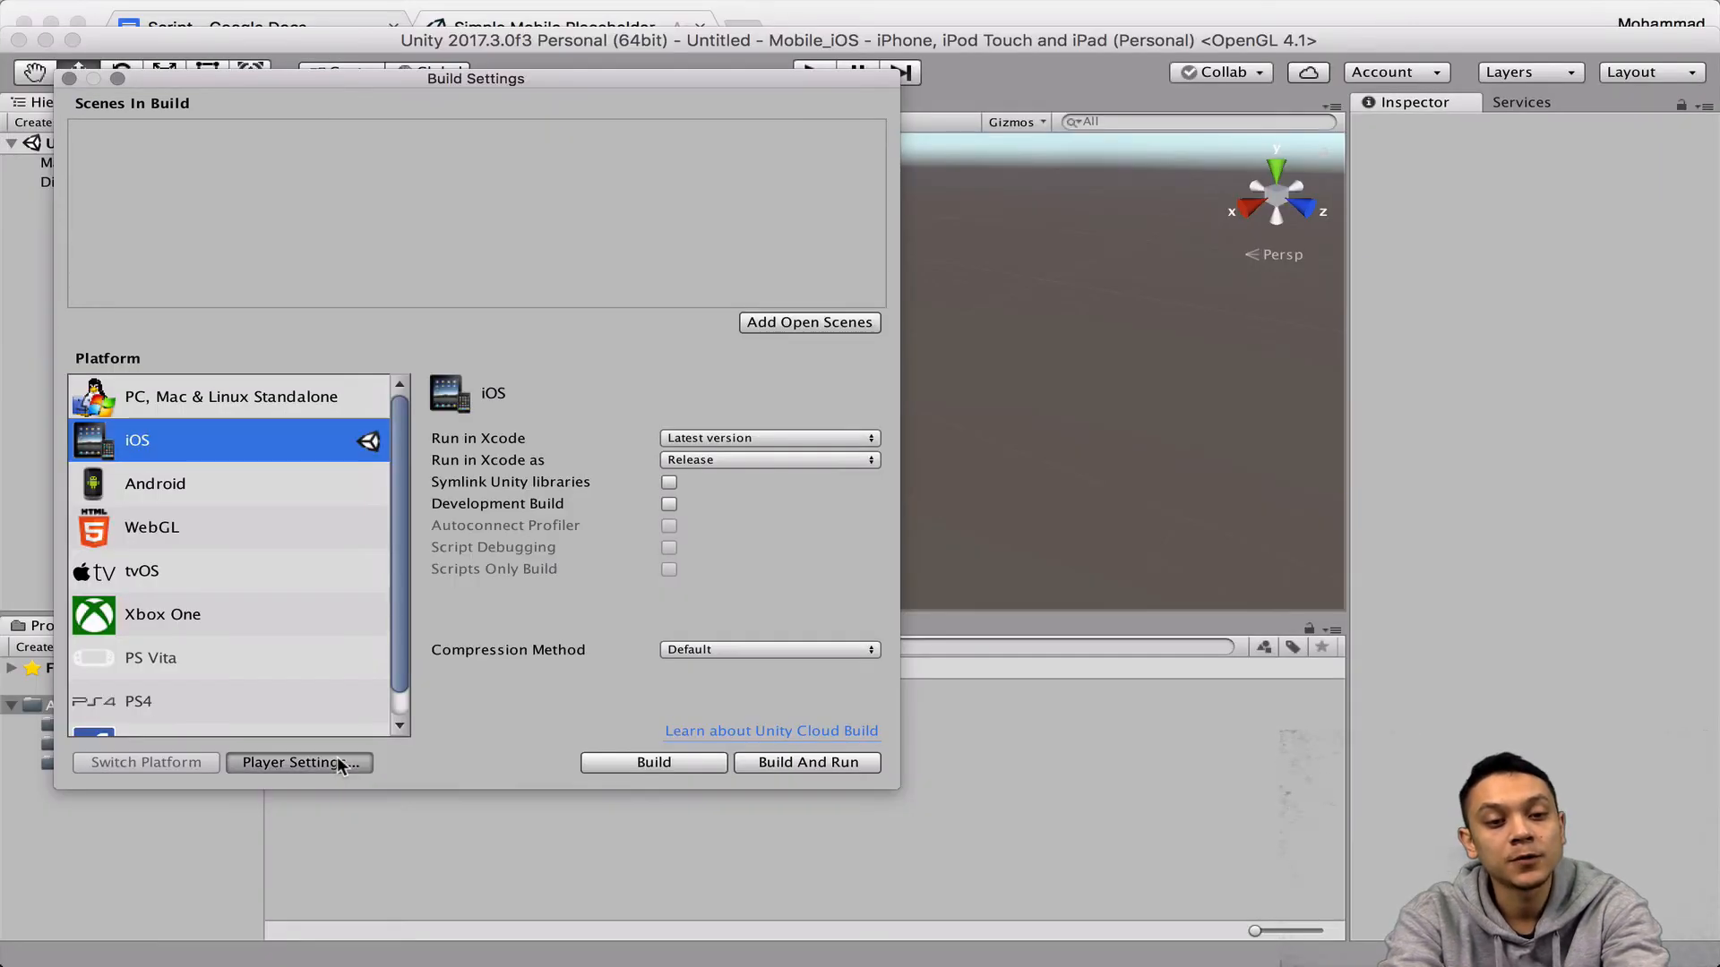
Set the bundle identifier in the iOS player settings to com.mfoda.iosbuild.
click(300, 763)
scroll(1584, 421, down, 4)
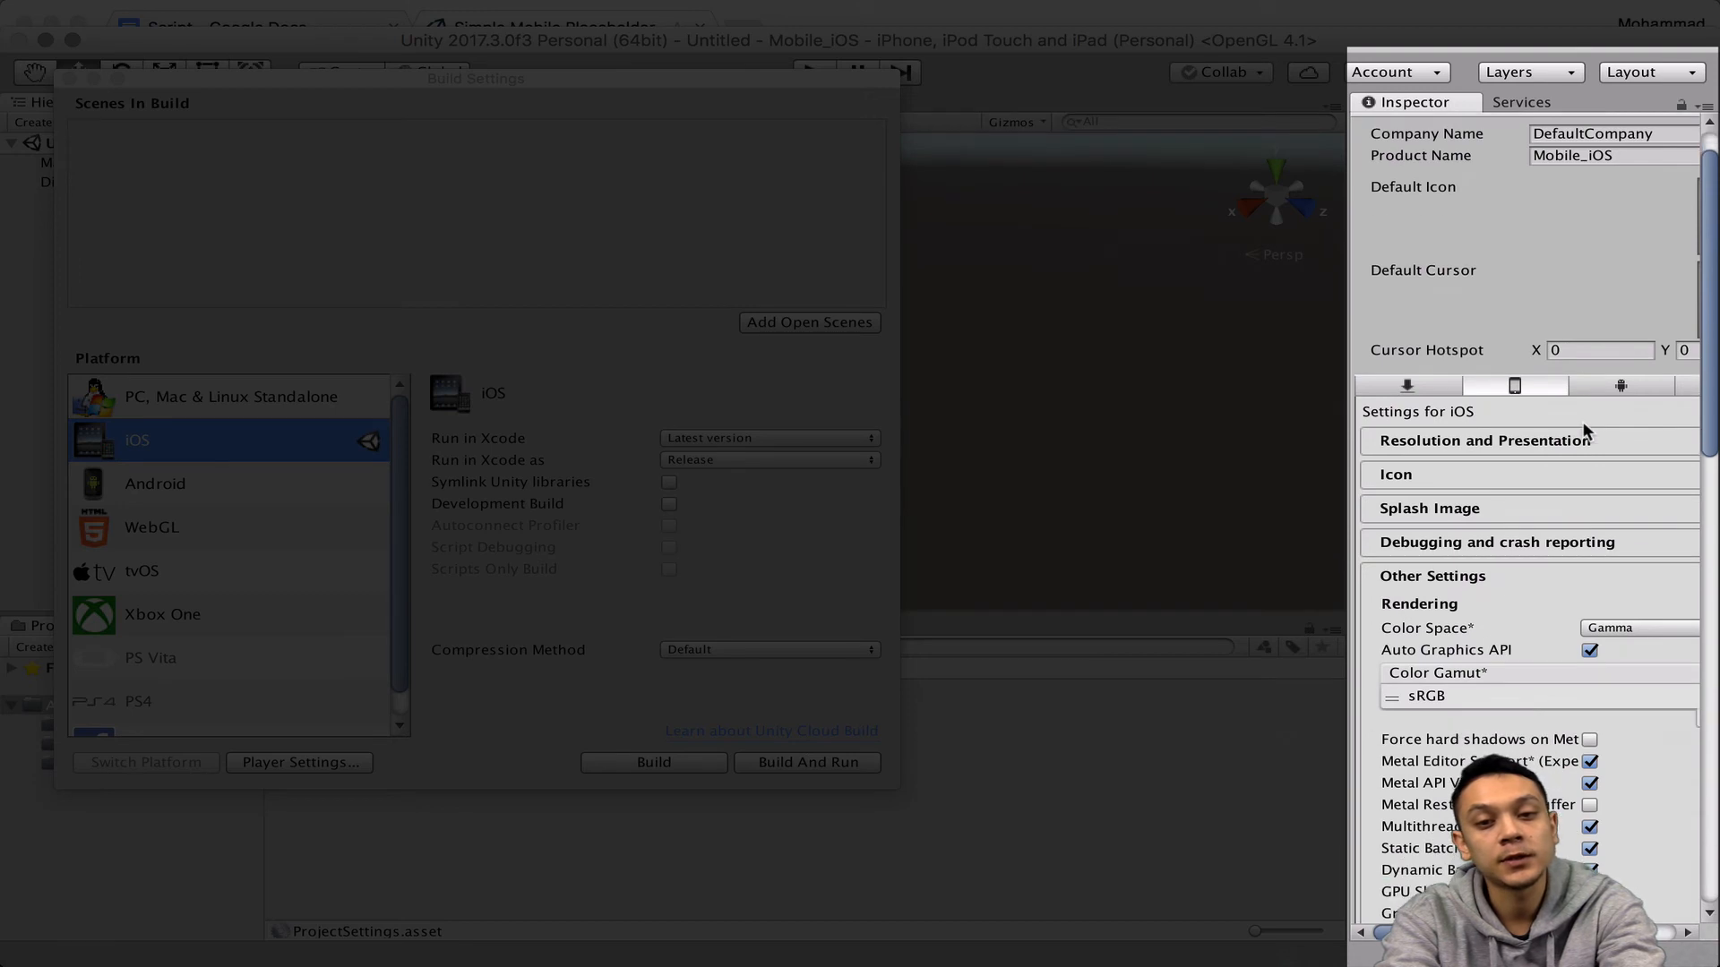
scroll(1545, 359, down, 12)
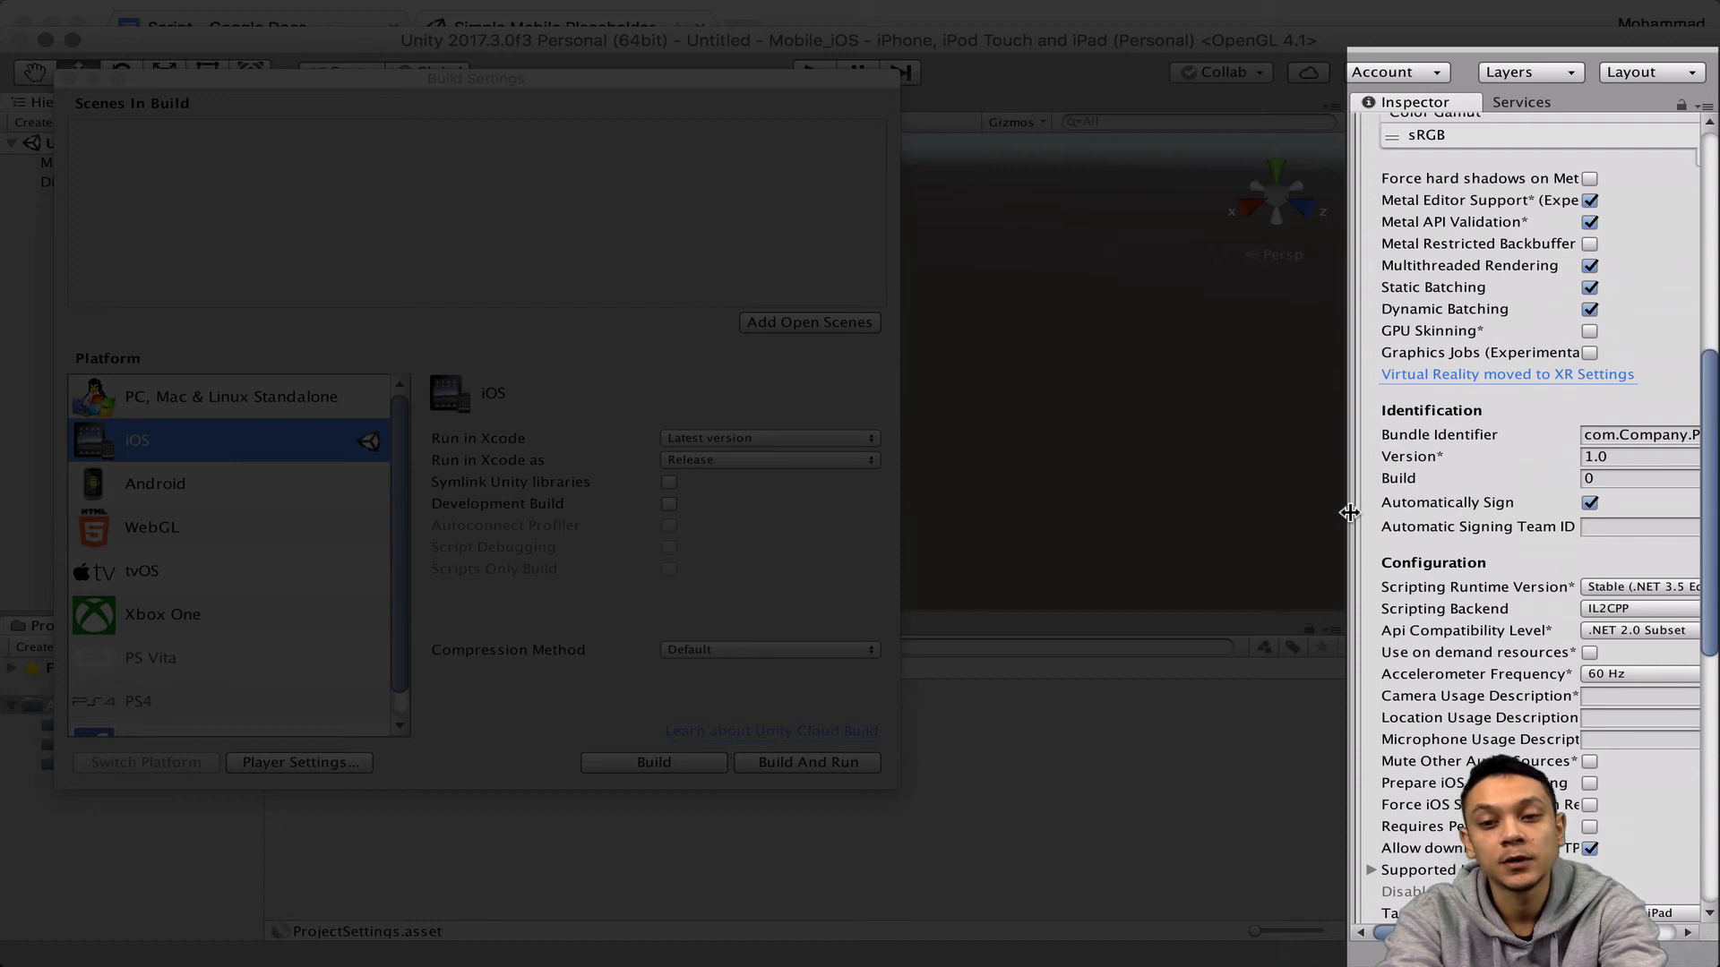
drag(1353, 508, 1146, 551)
click(1482, 434)
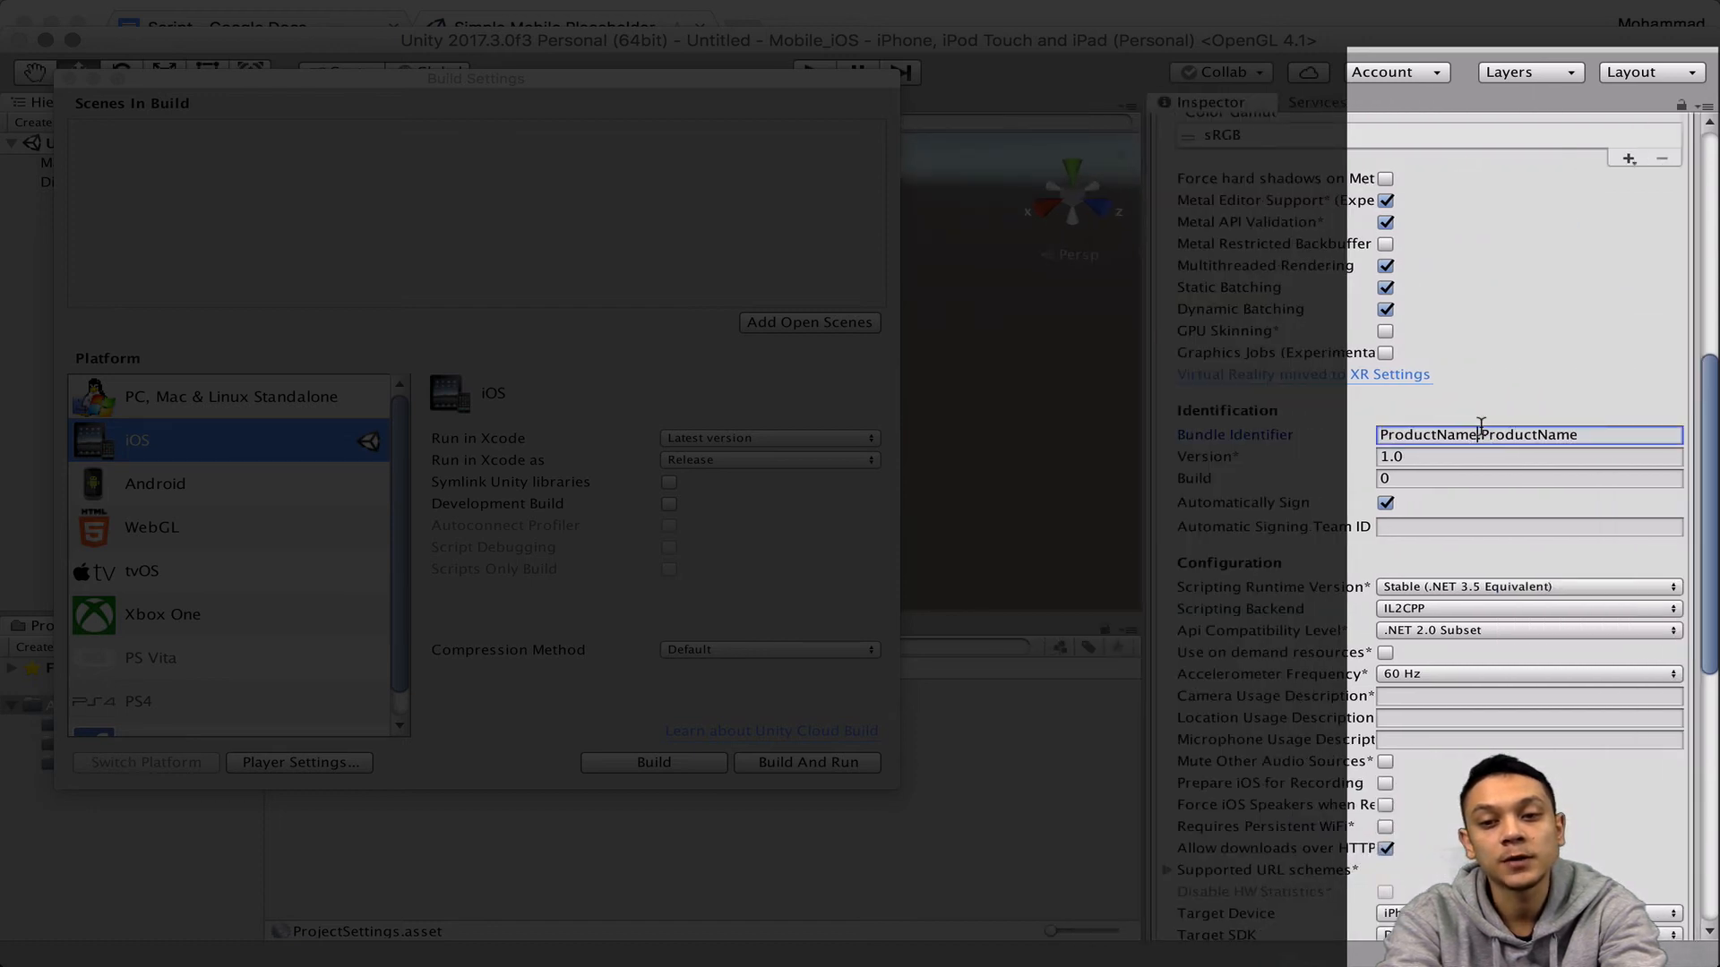
key(super+a)
text(com.mfoda)
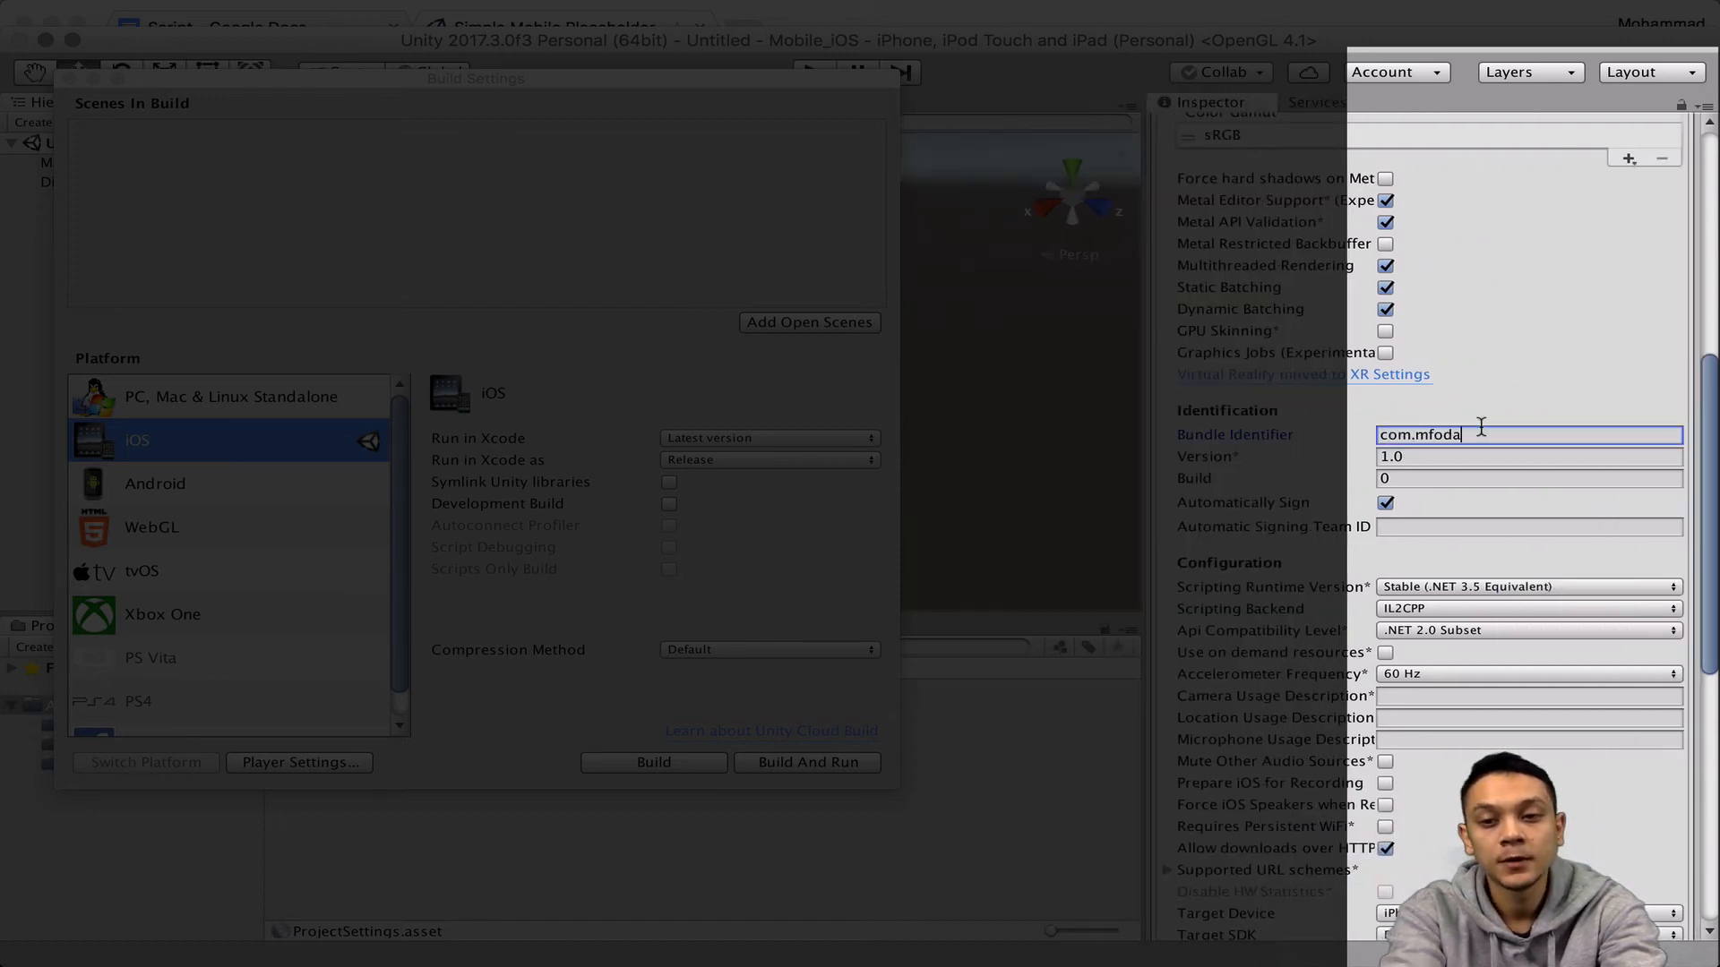
text(.ios)
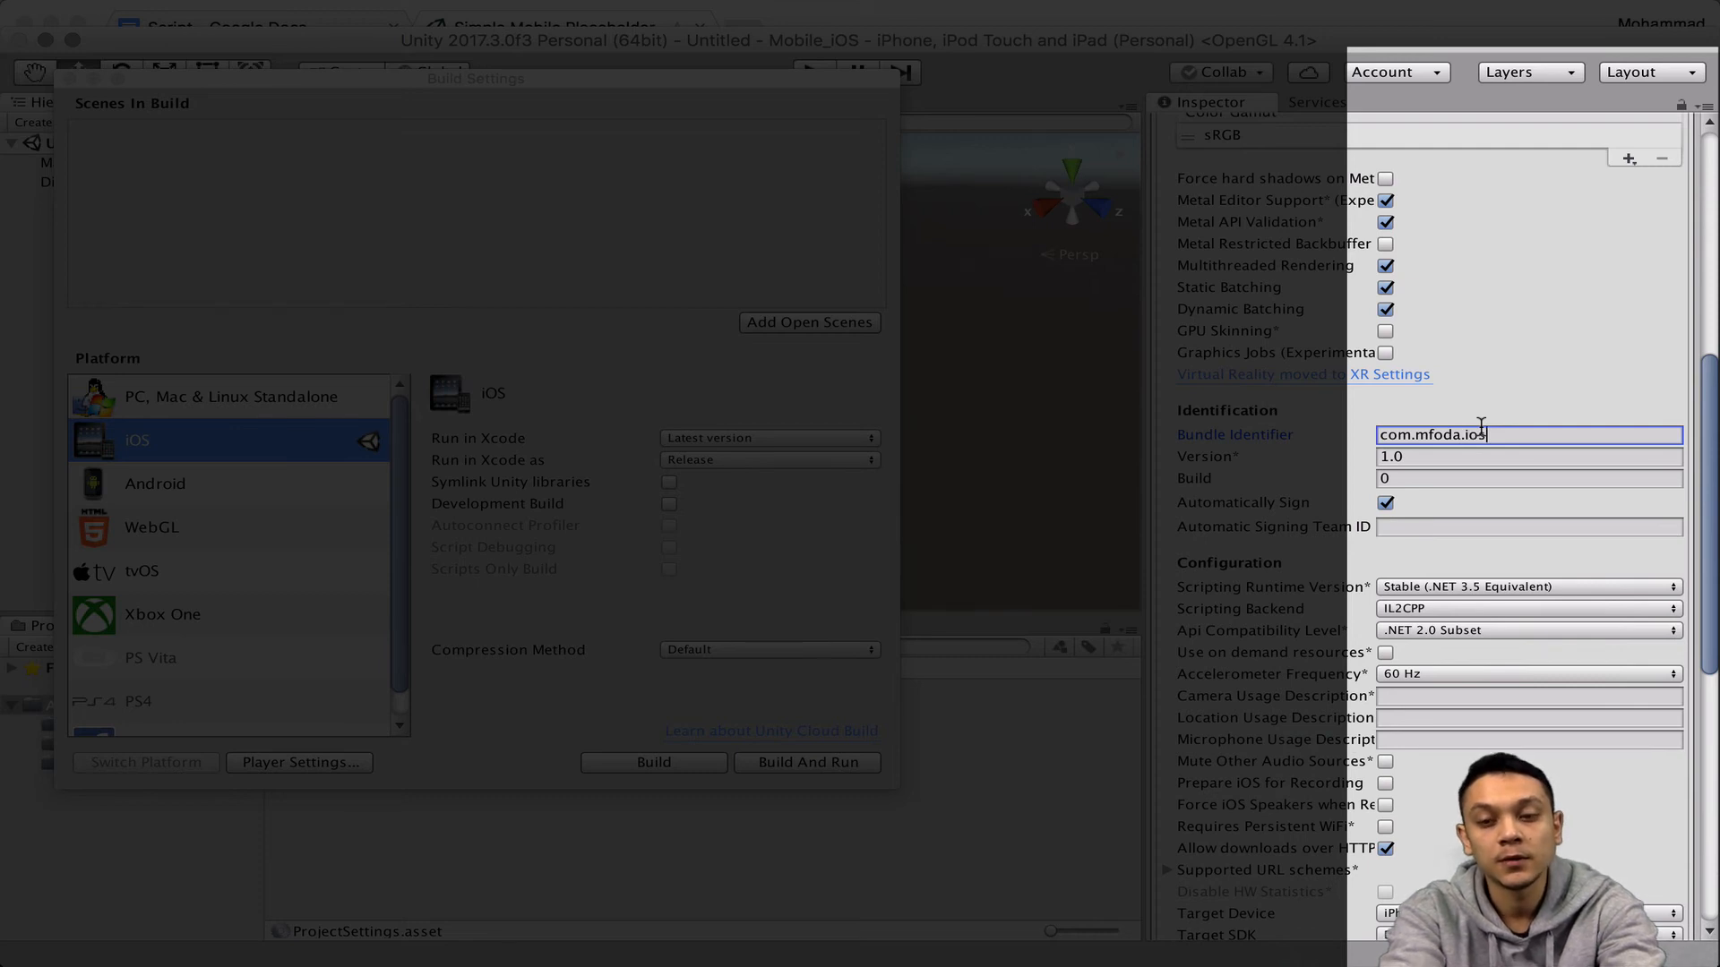
text(demo)
key(super+a)
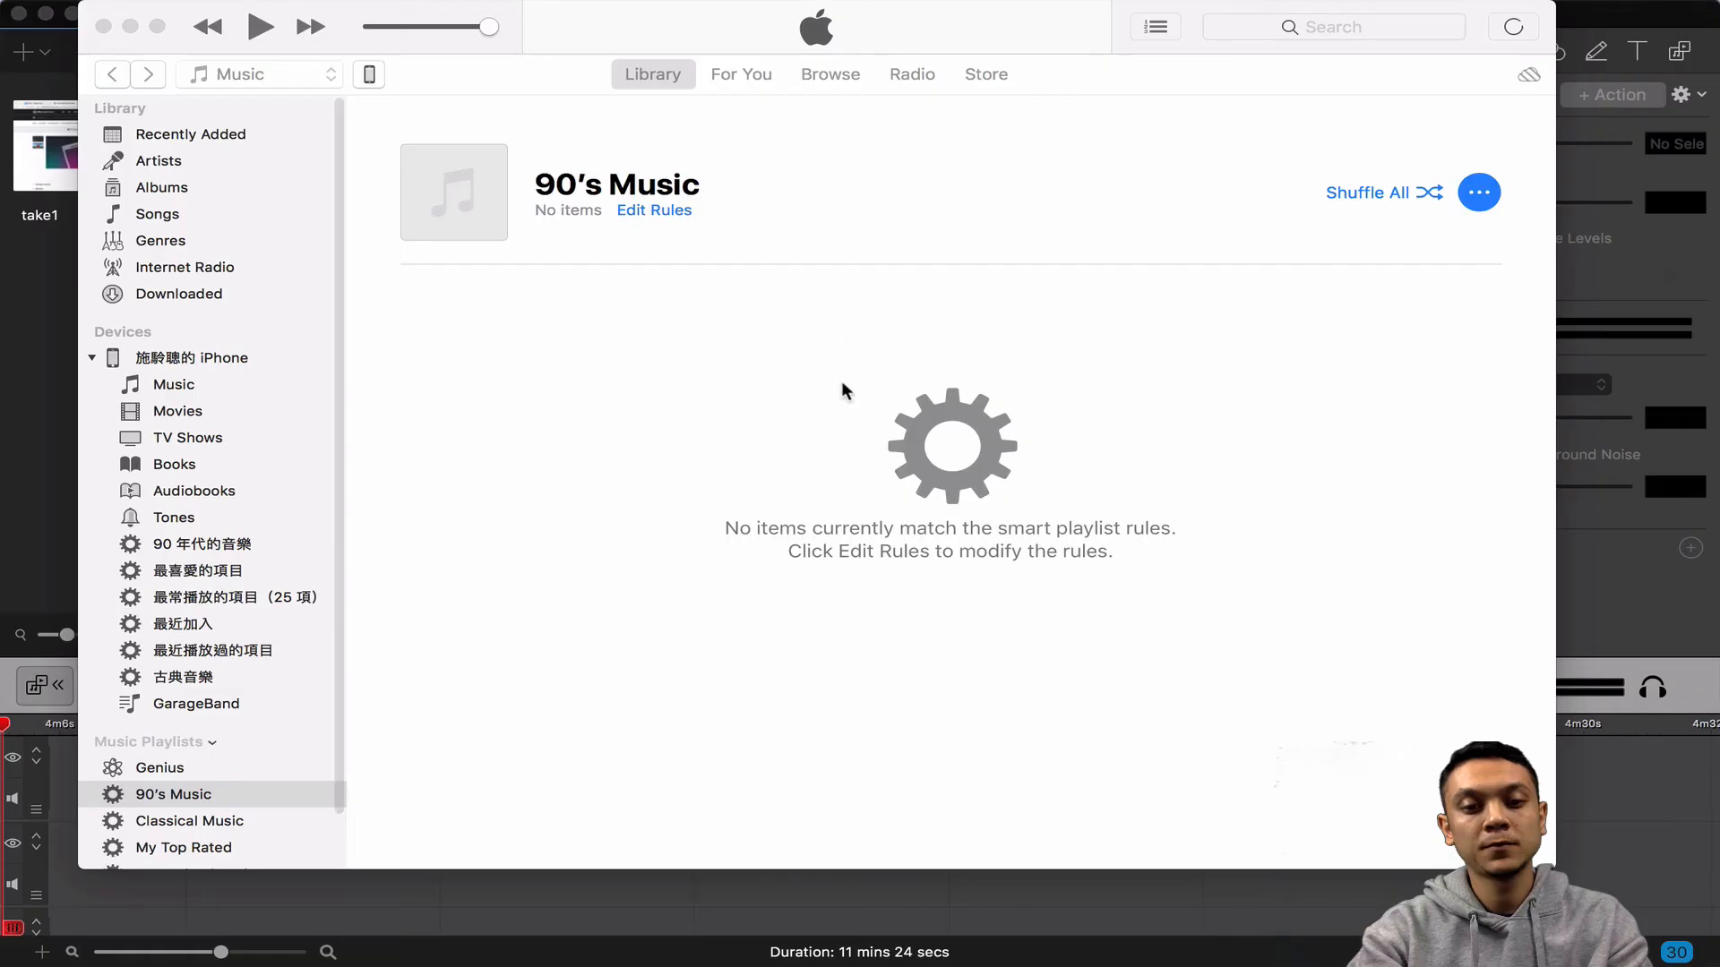
Return to Unity and build and run the iOS project, saving the build as ios_build in the Mobile_iOS folder.
key(super+Tab)
key(super+Tab)
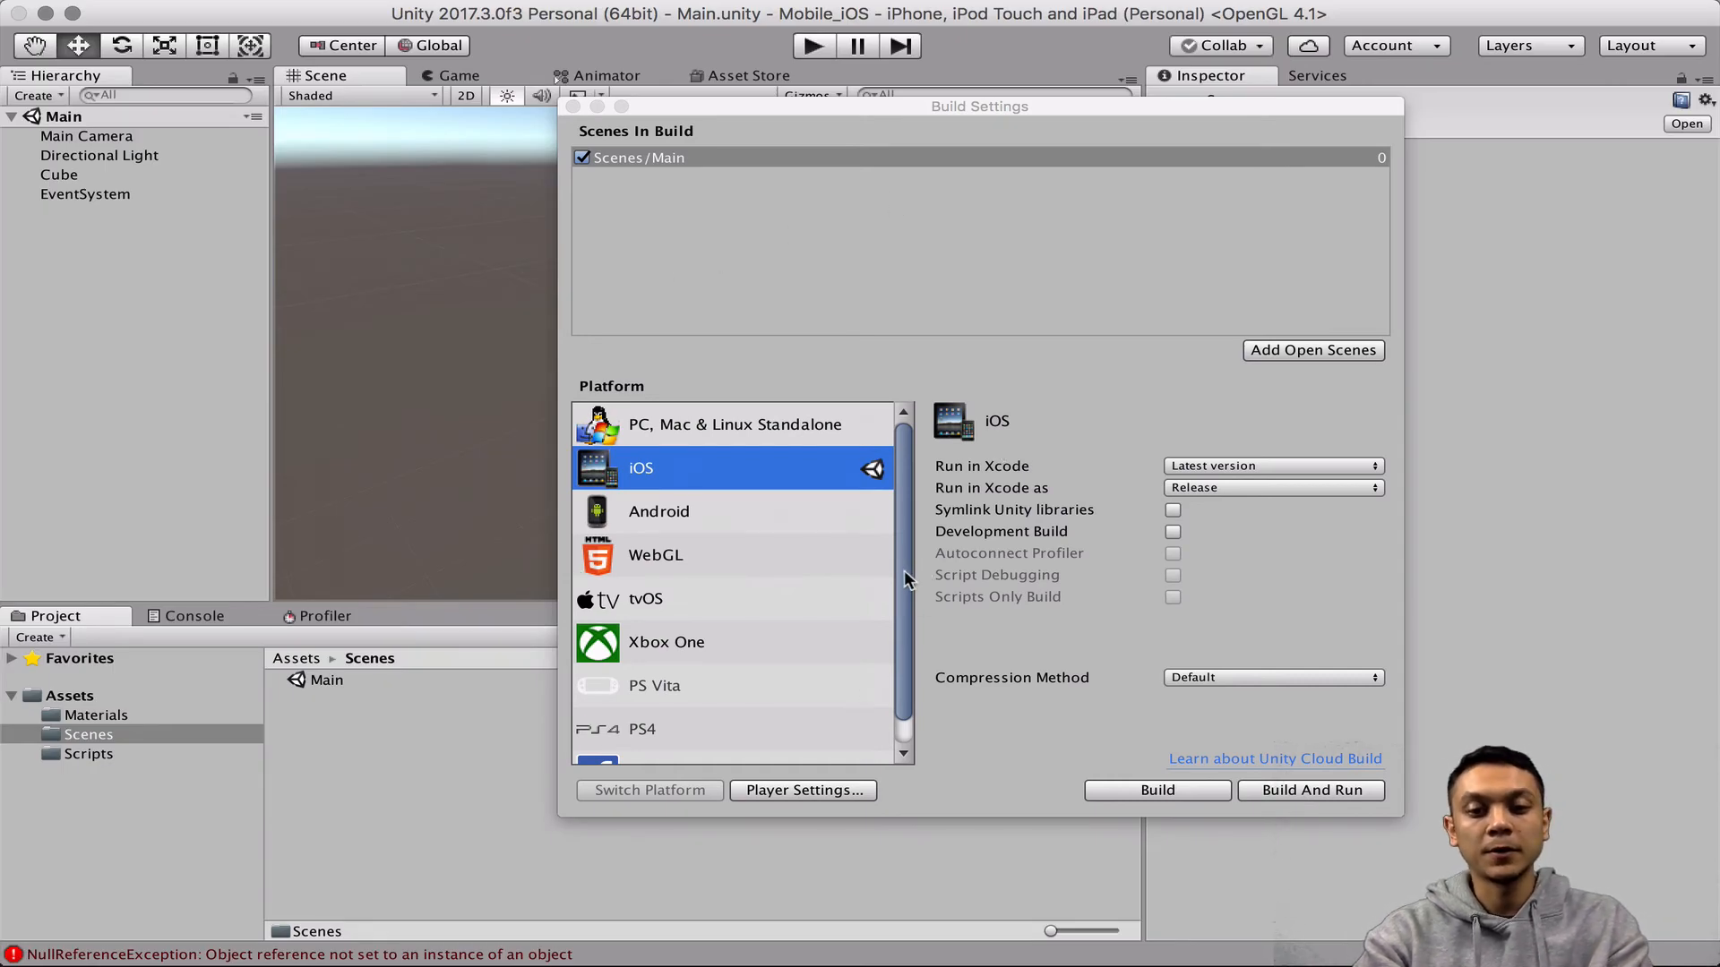
scroll(904, 570, down, 3)
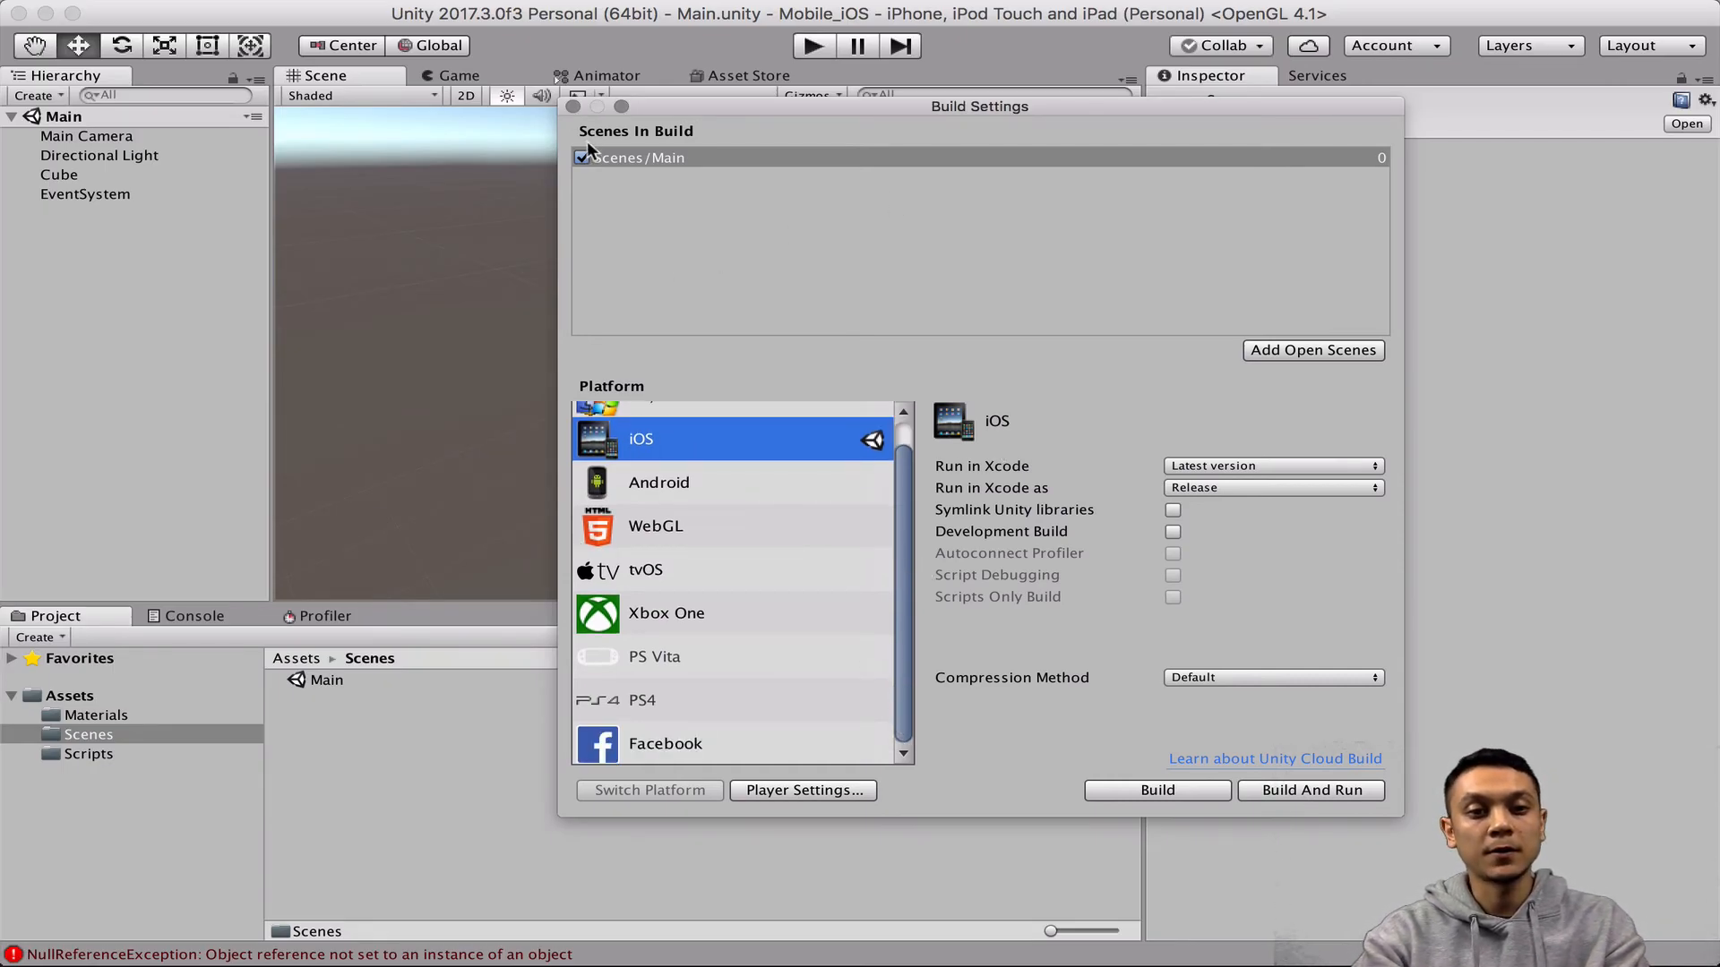
drag(736, 109, 891, 51)
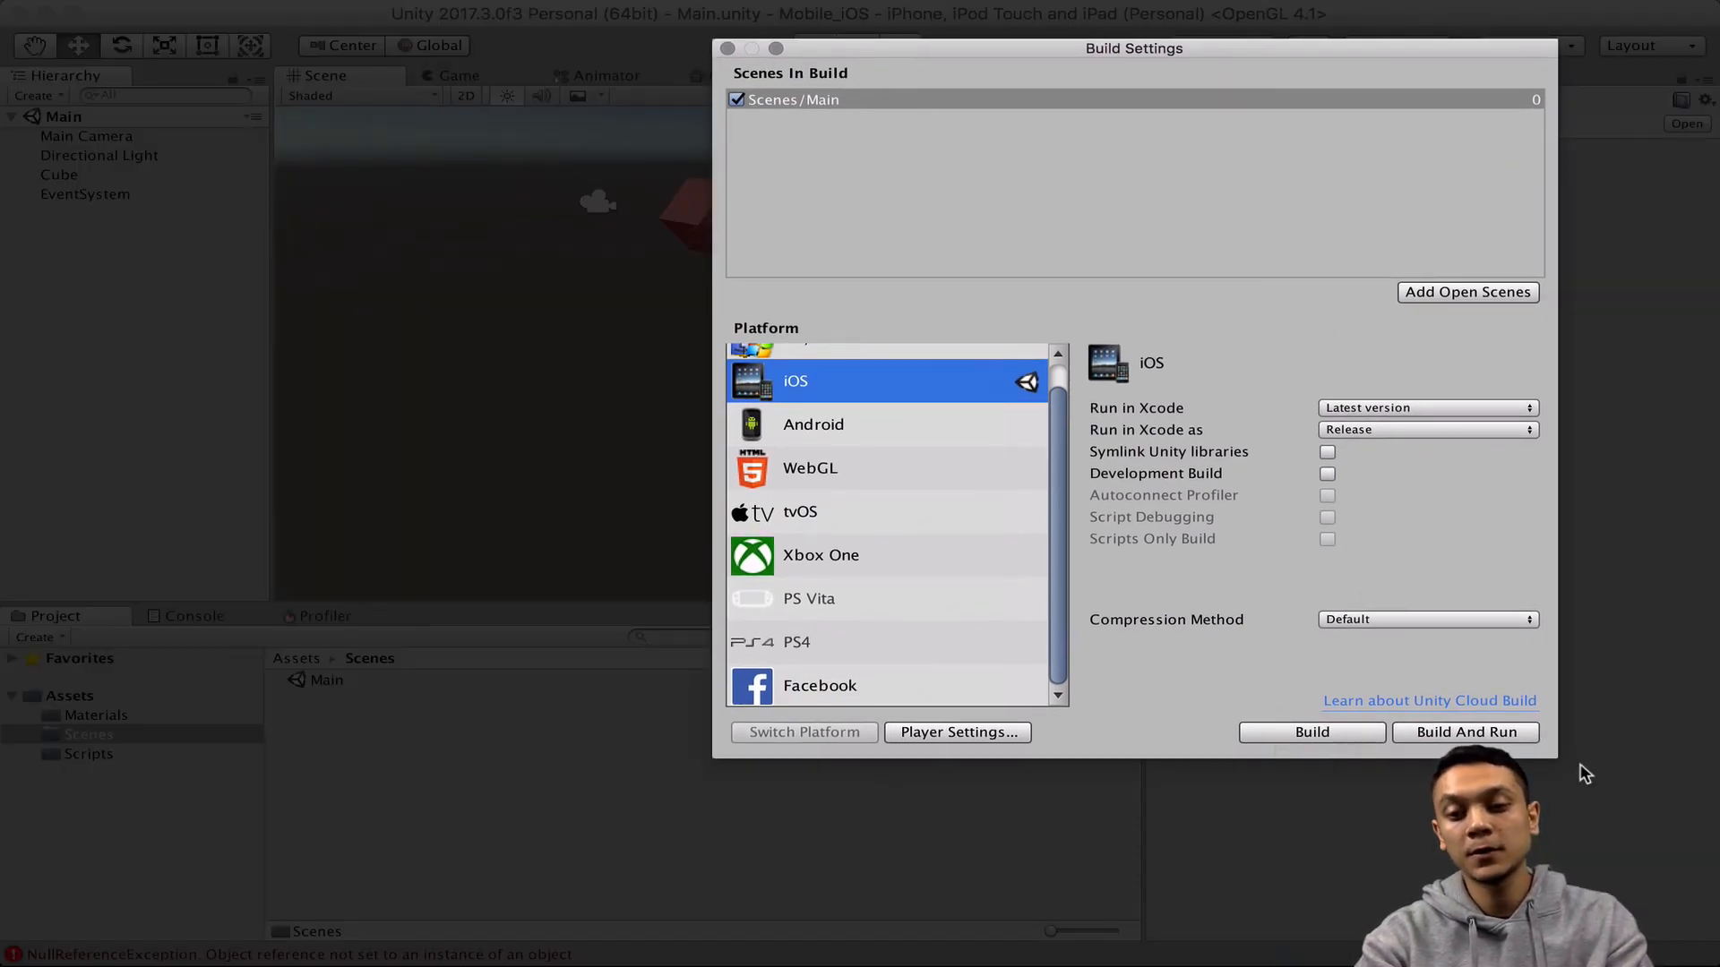
click(1457, 732)
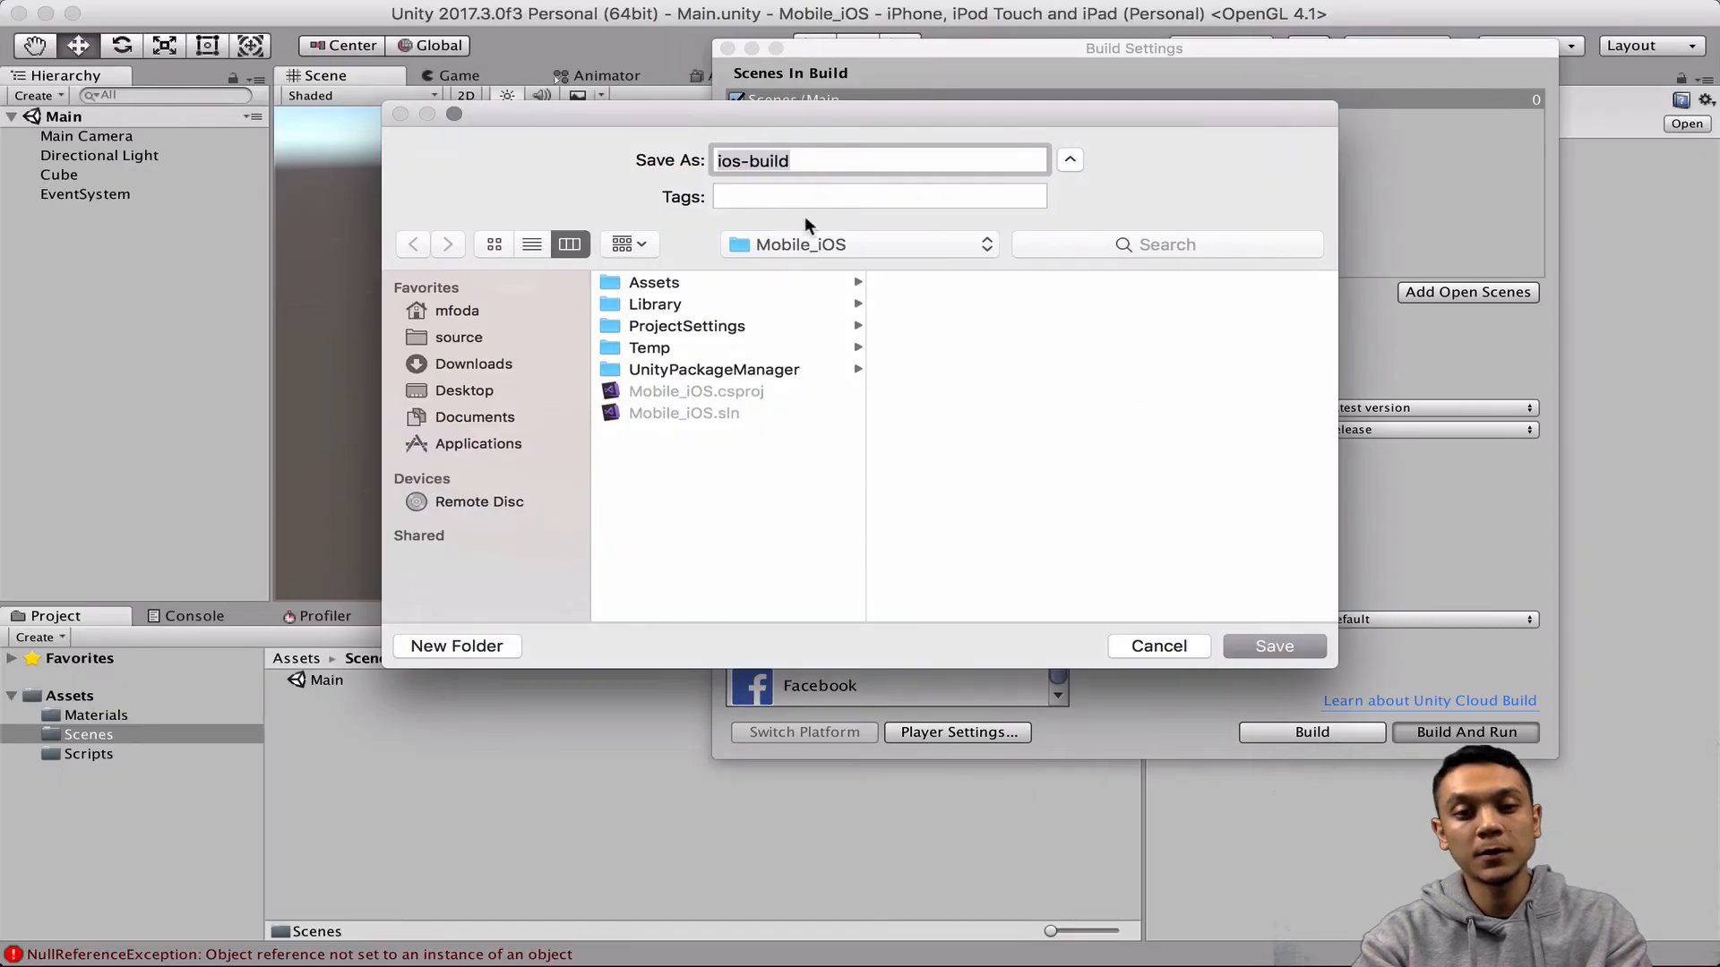
text(ios_build)
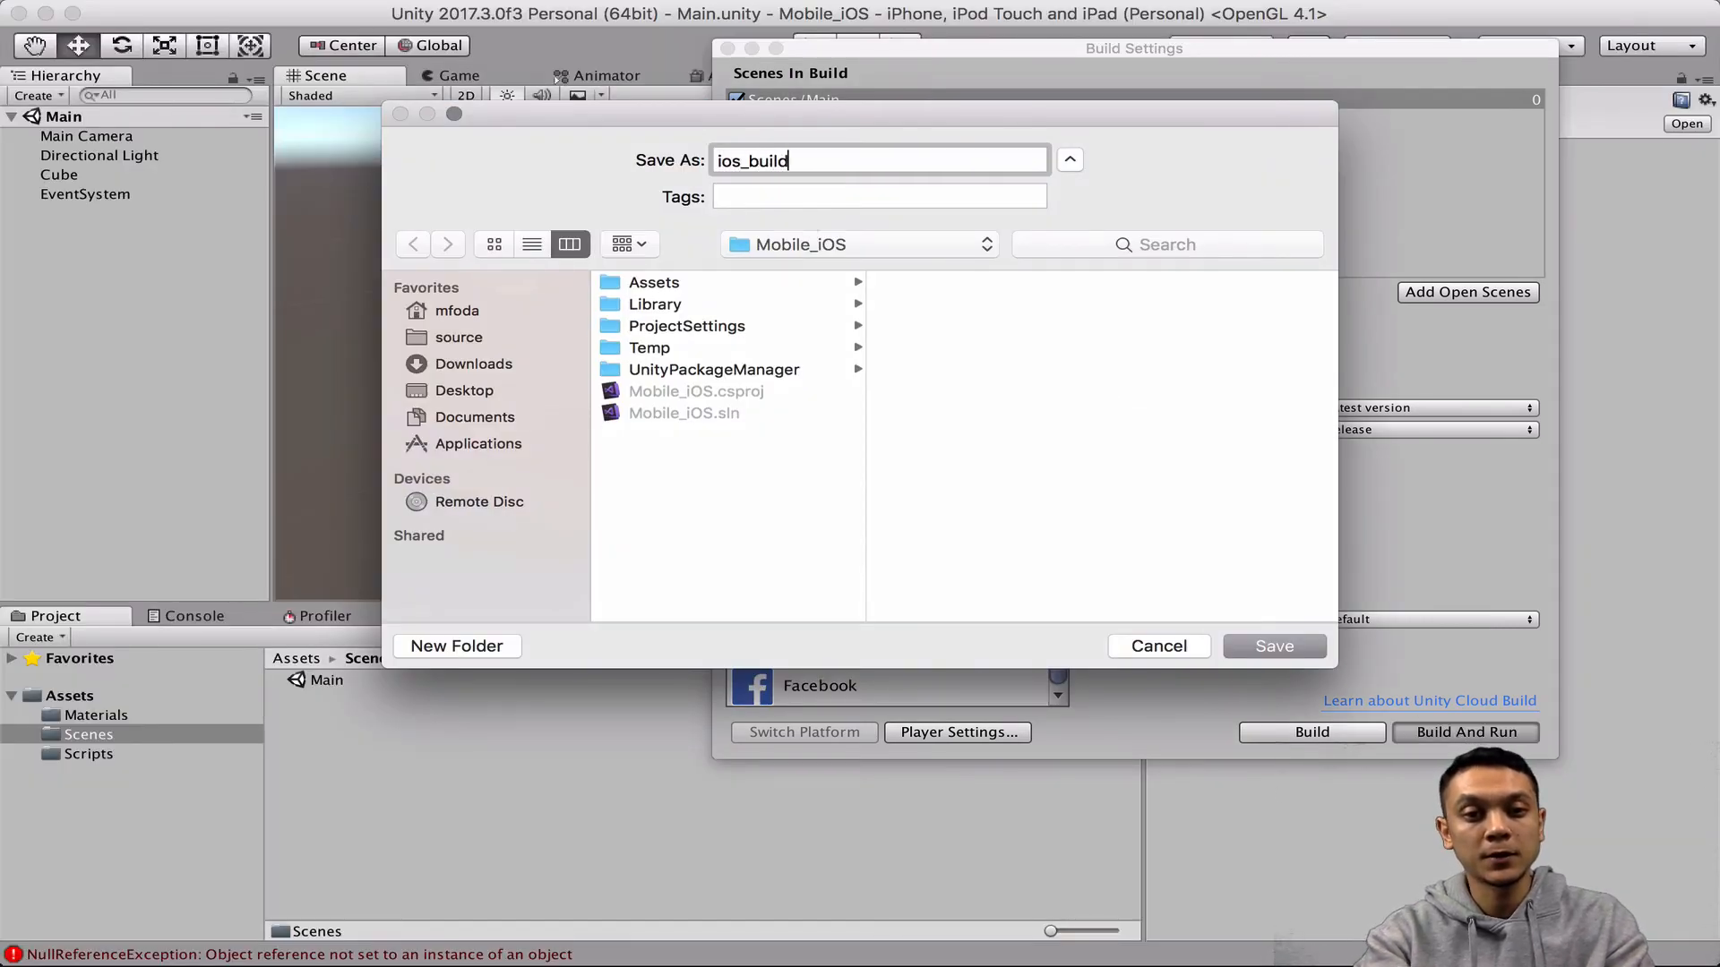
click(1268, 648)
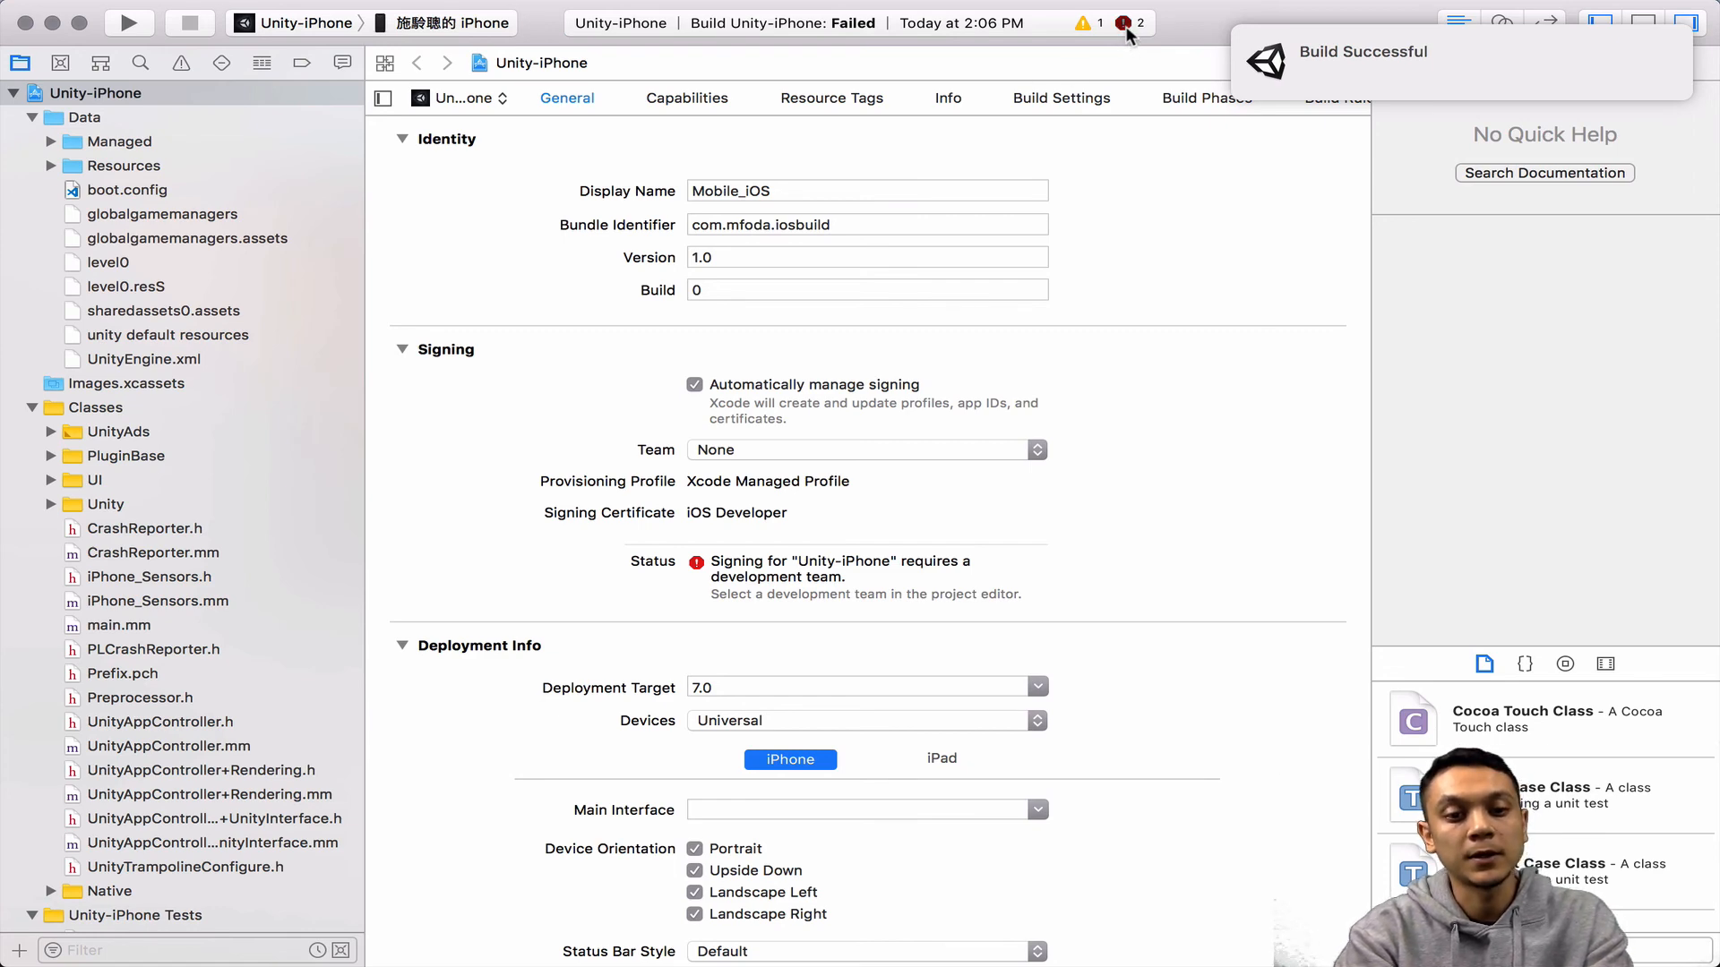
Resolve the Unity-iPhone code-signing errors in Xcode by selecting the personal team for signing, and run the app on the connected iPhone.
click(1126, 25)
click(331, 269)
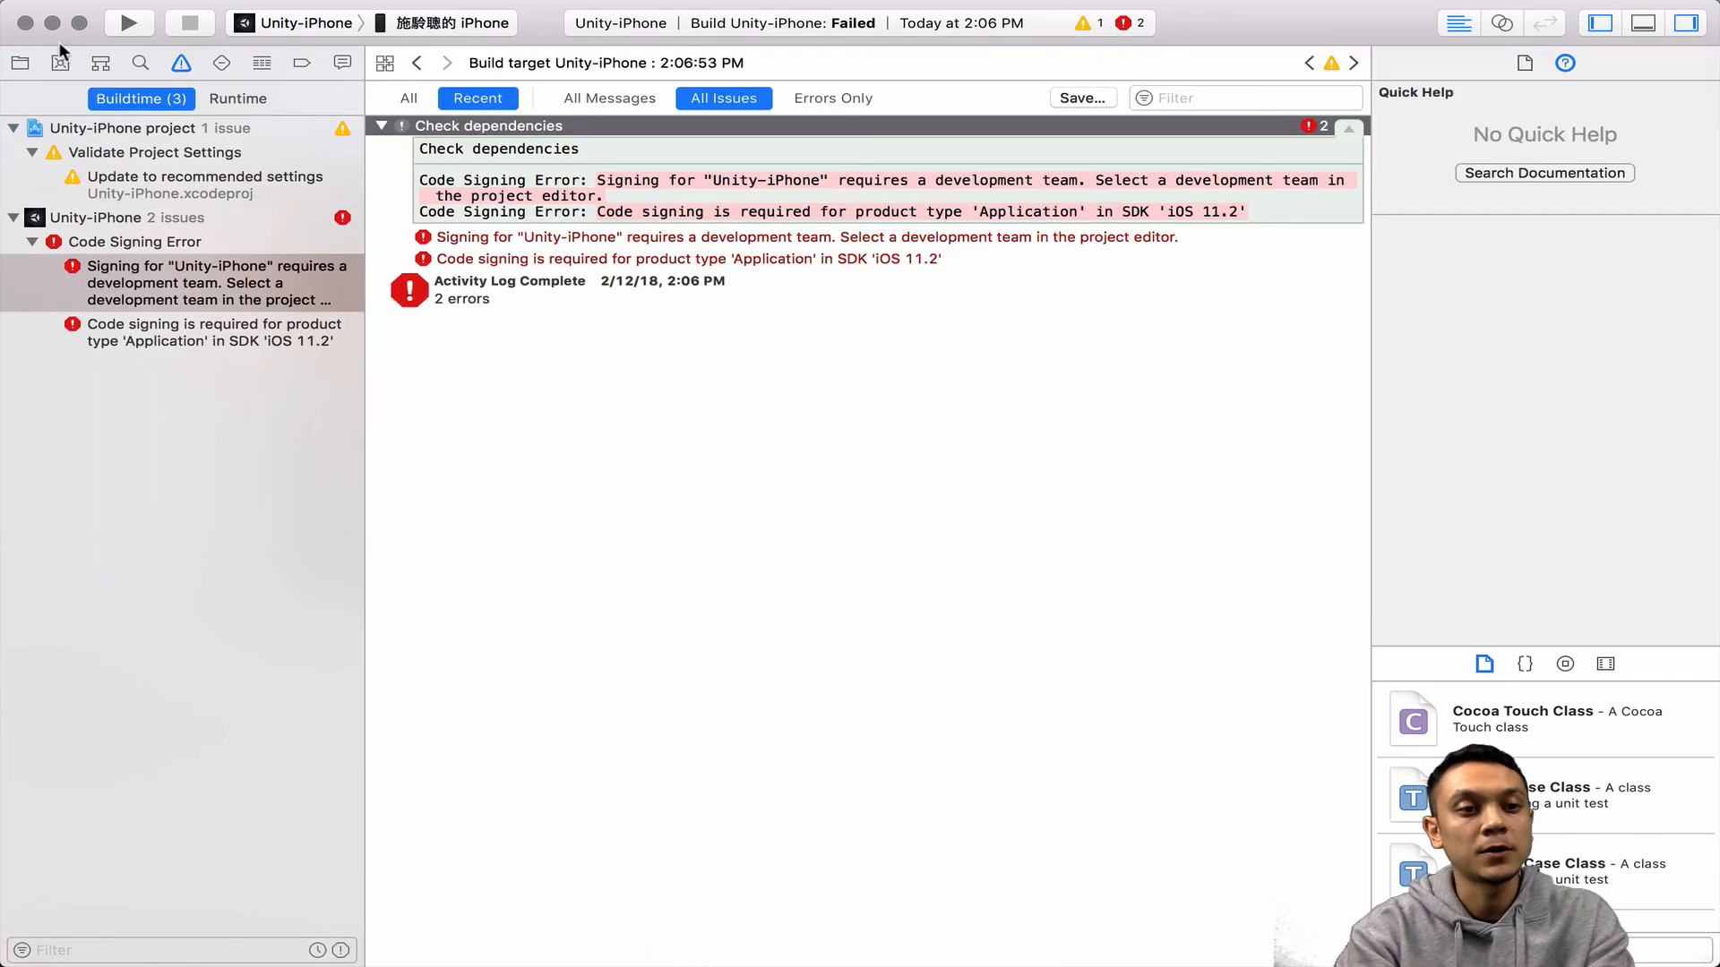
click(20, 65)
click(57, 93)
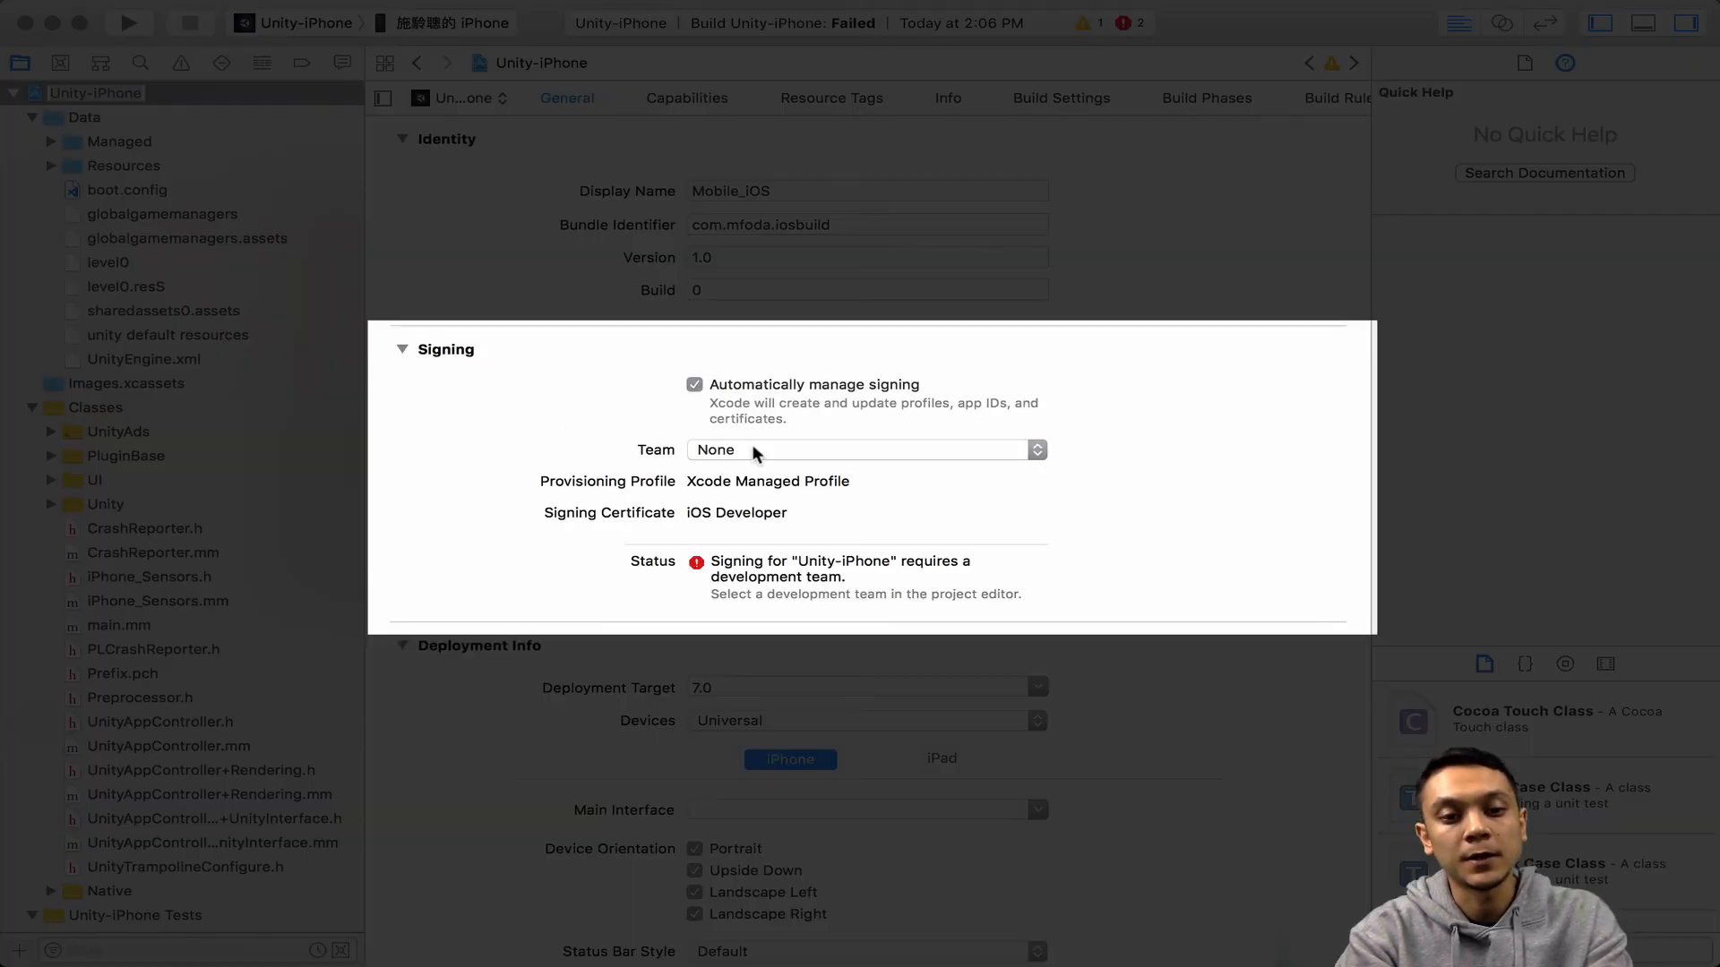
click(752, 446)
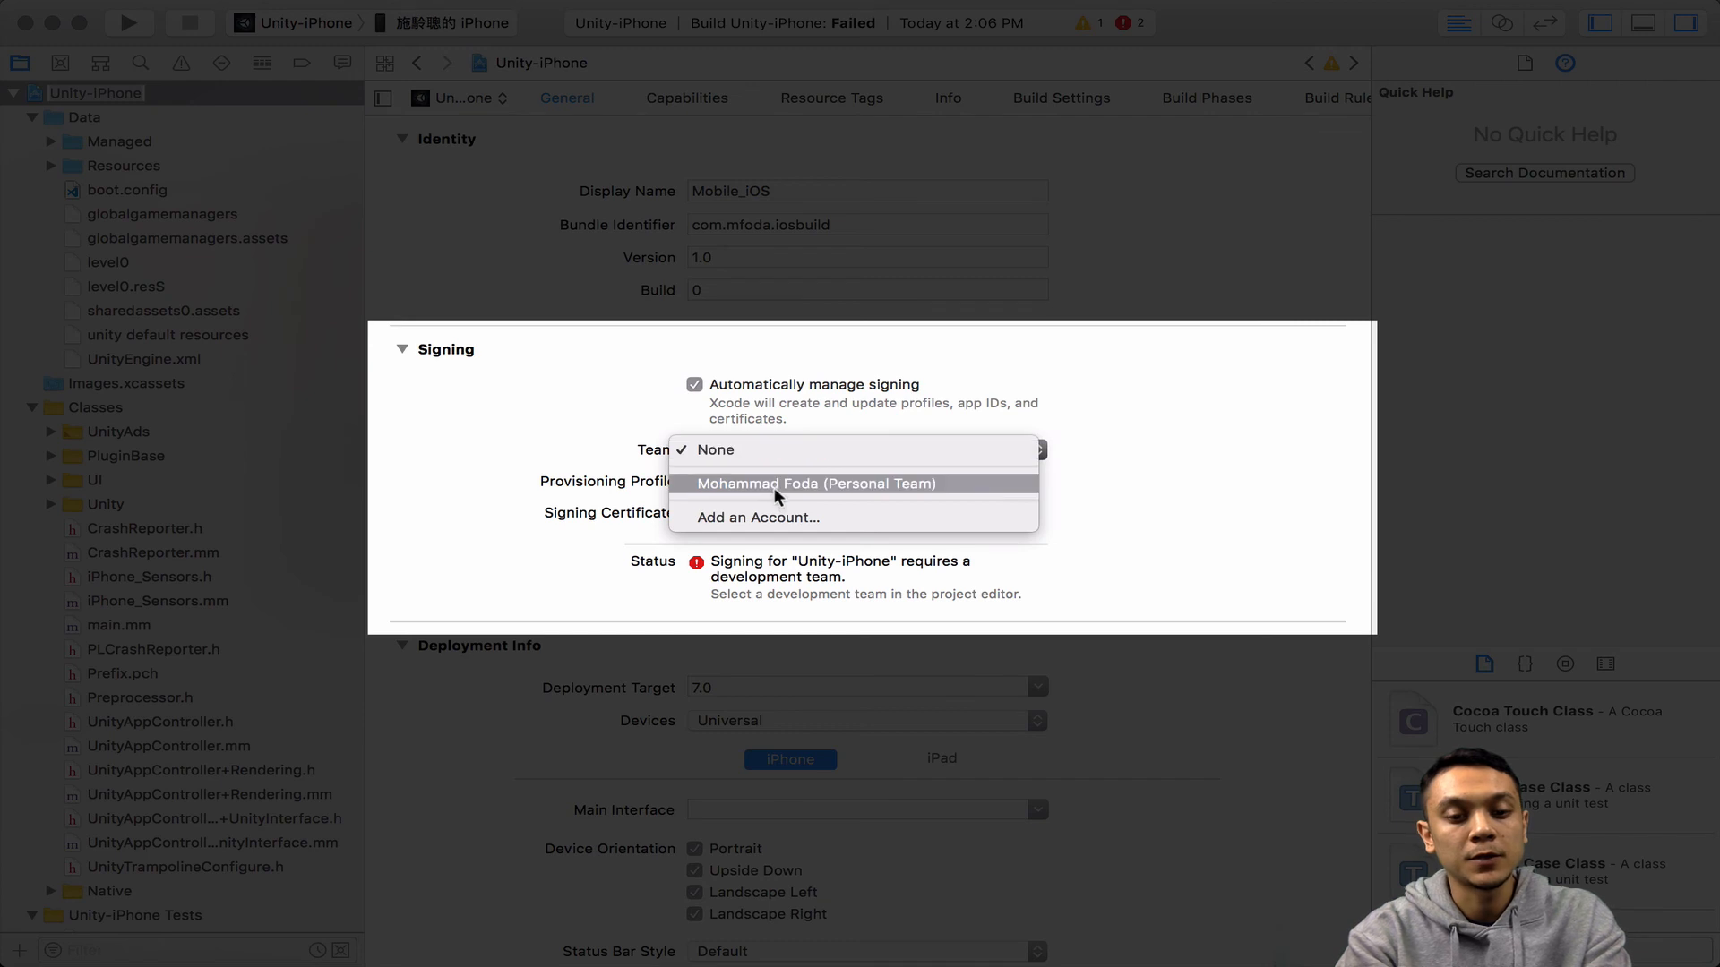
click(776, 482)
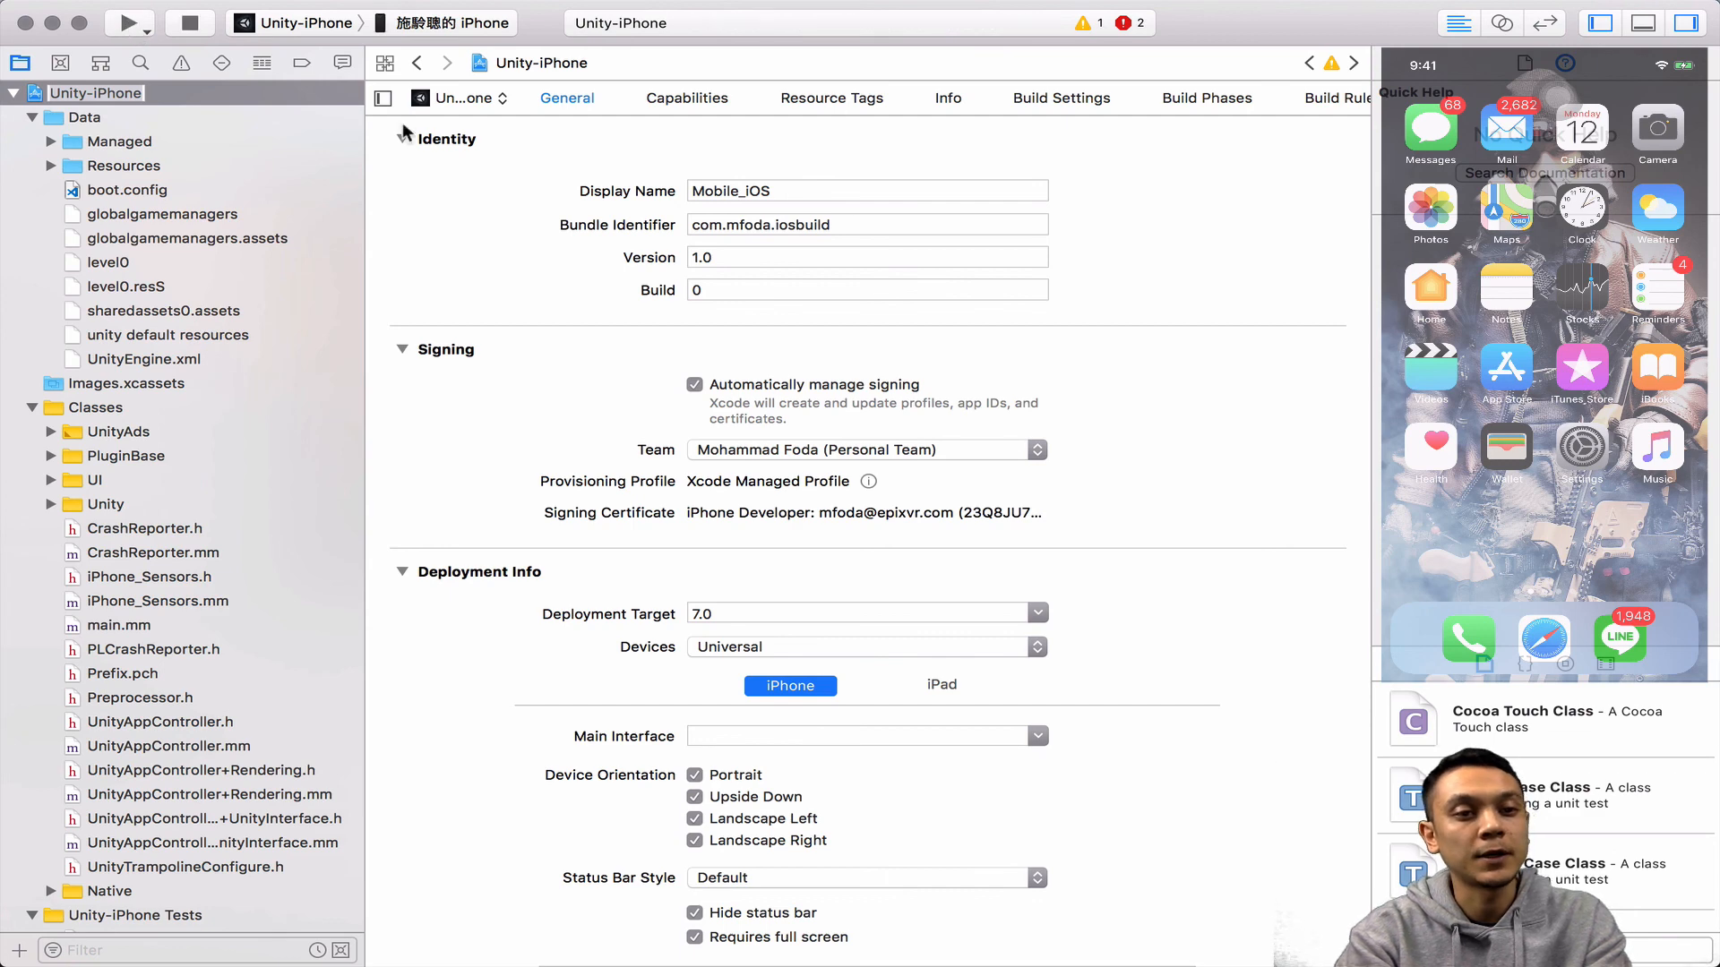
key(super+r)
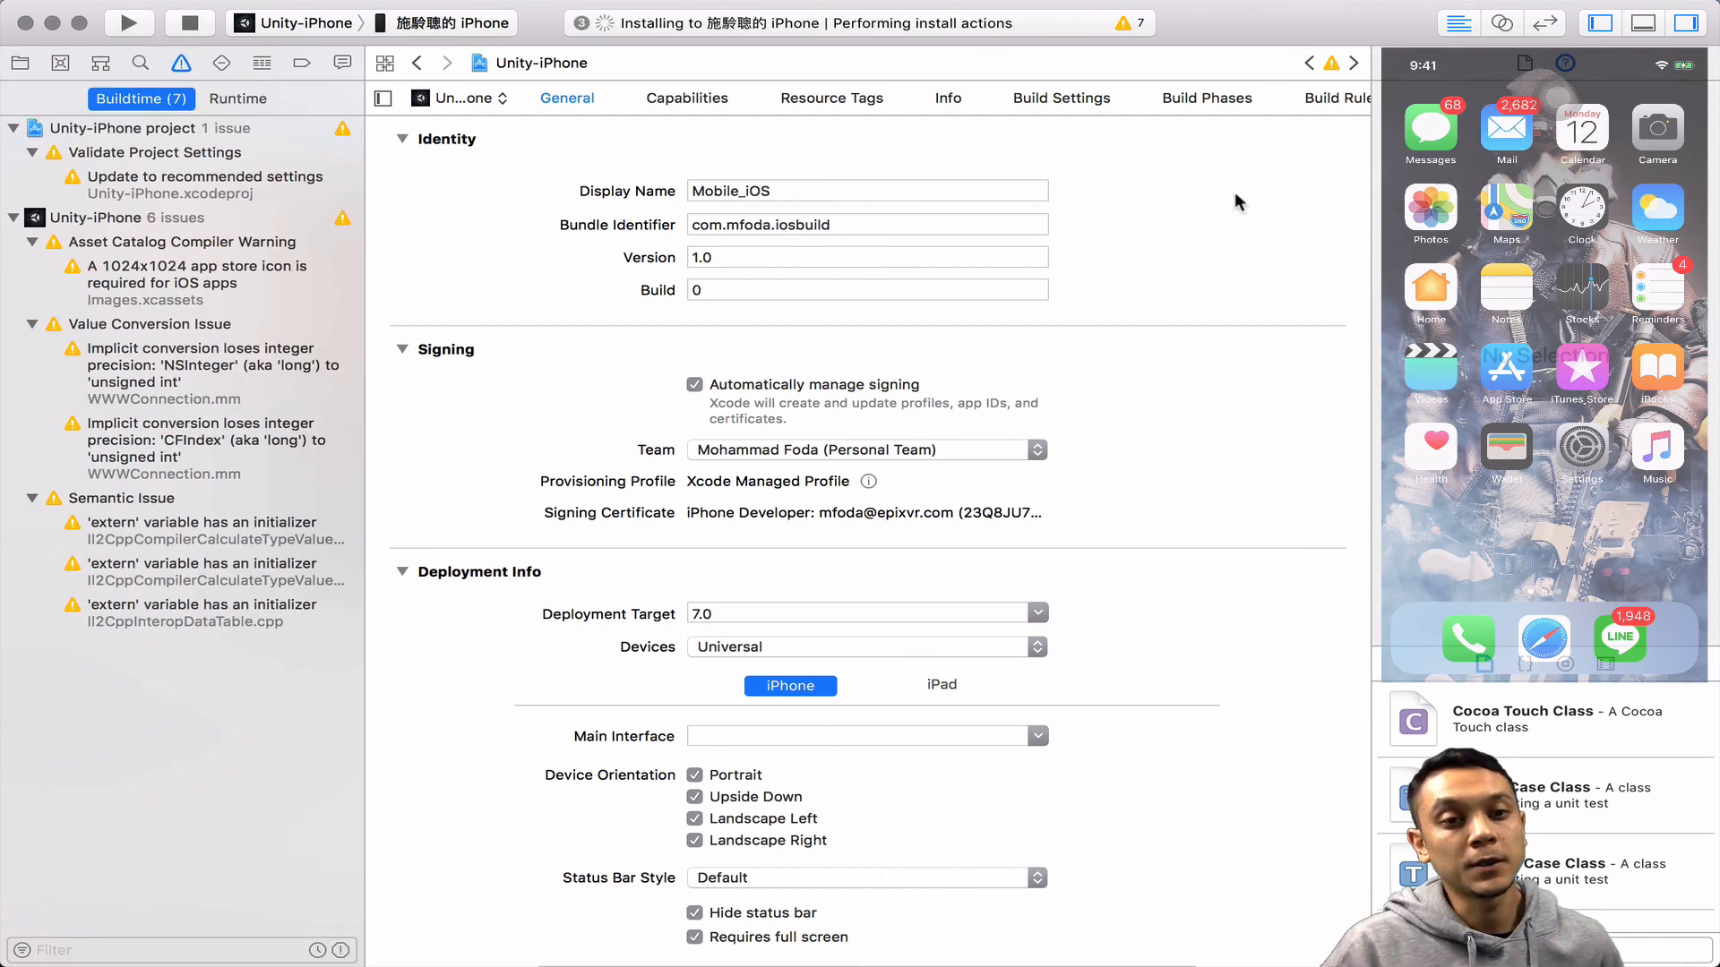